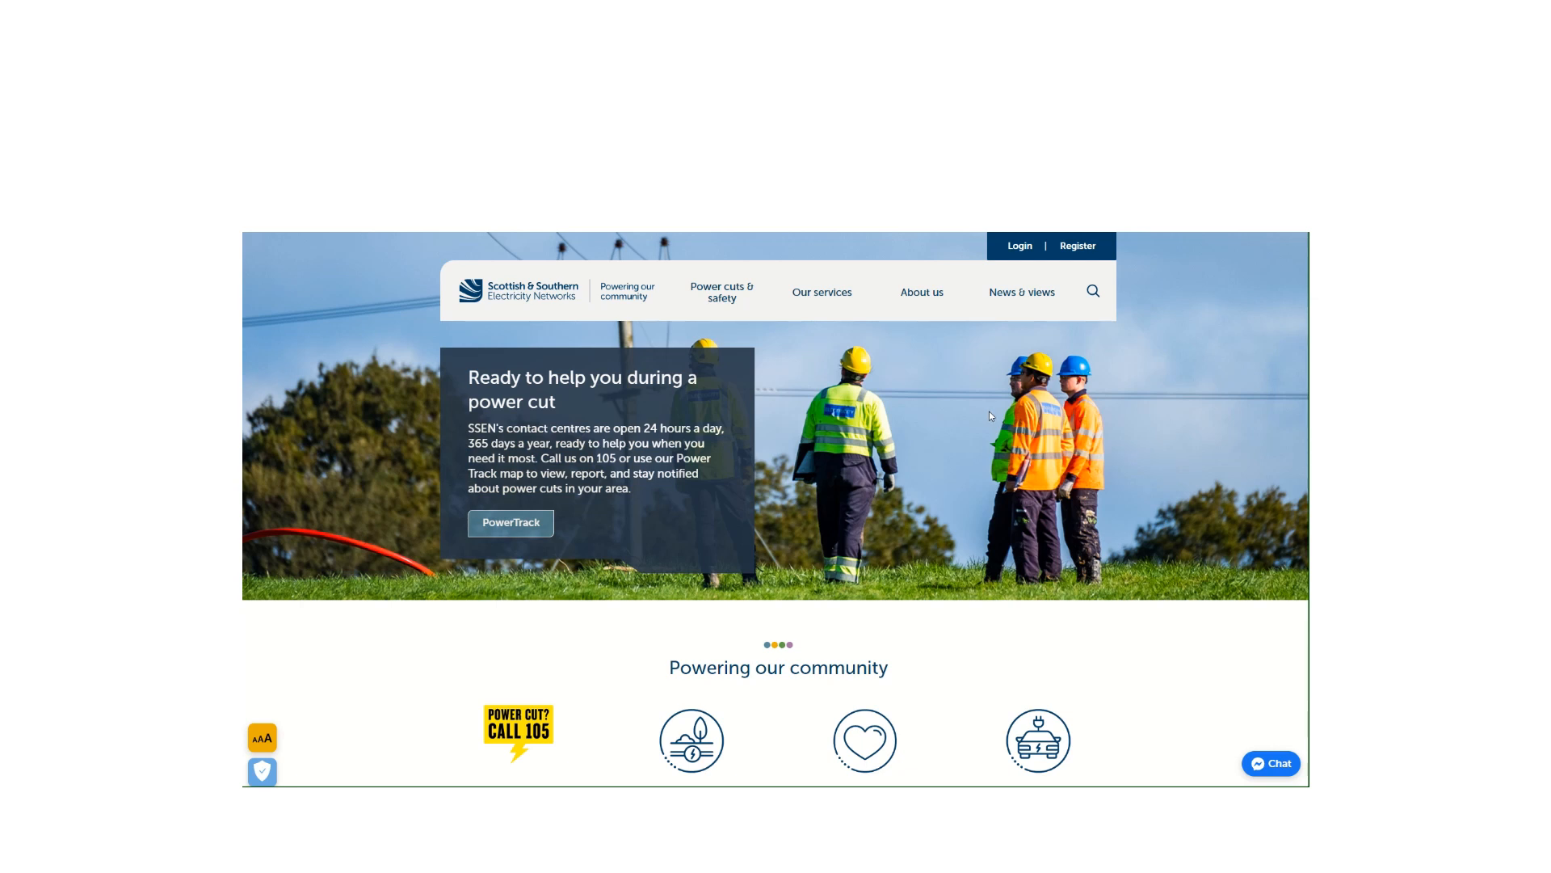
Open the existing electricity supplies page and show the services available inside your home.
left_click(809, 292)
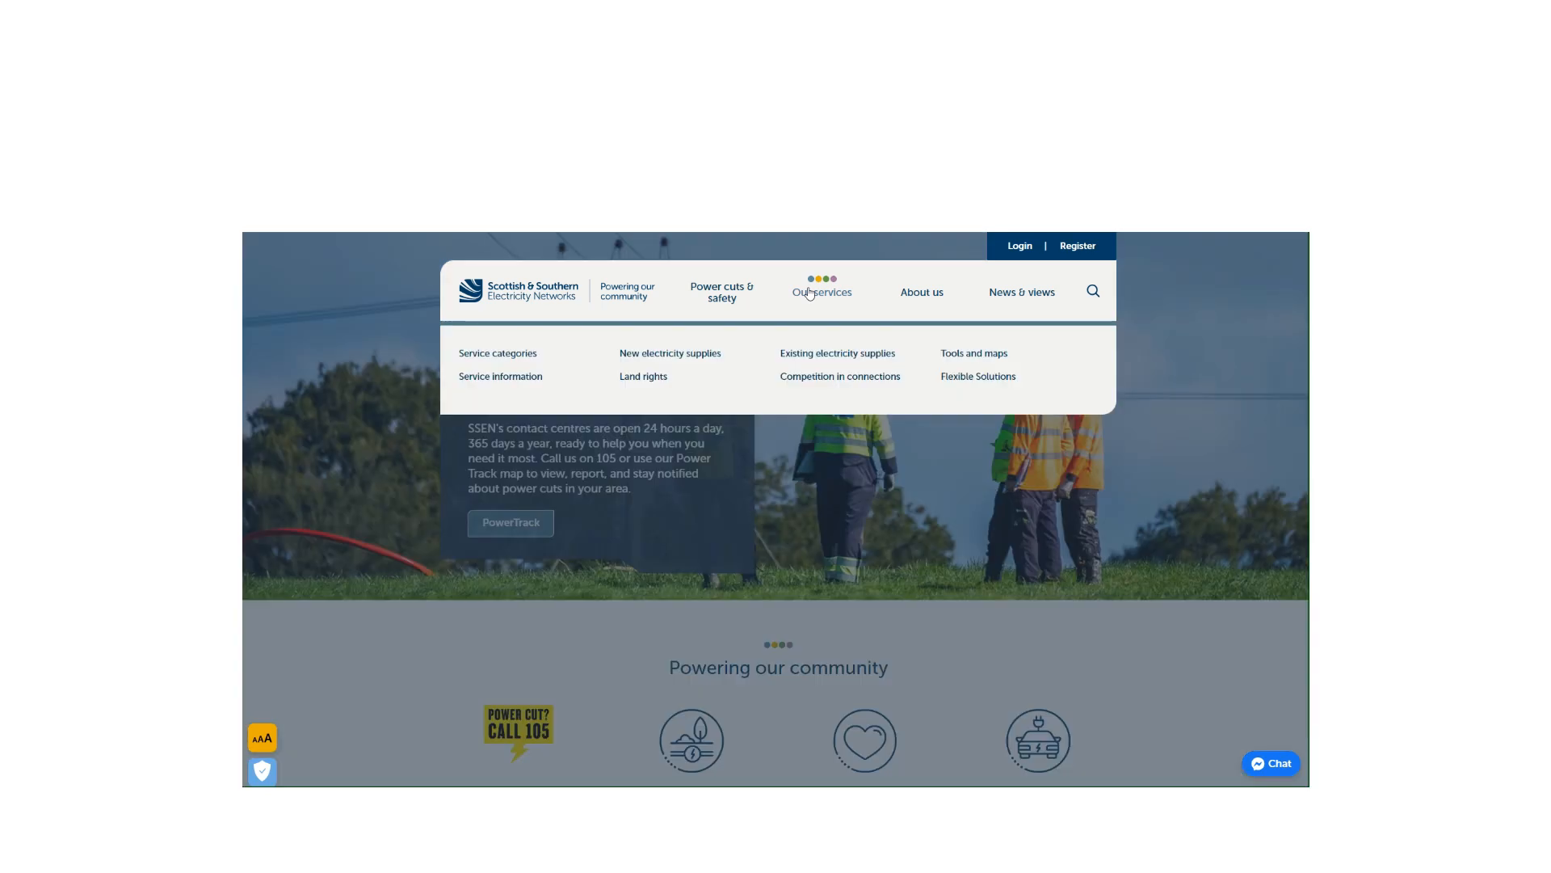
left_click(850, 359)
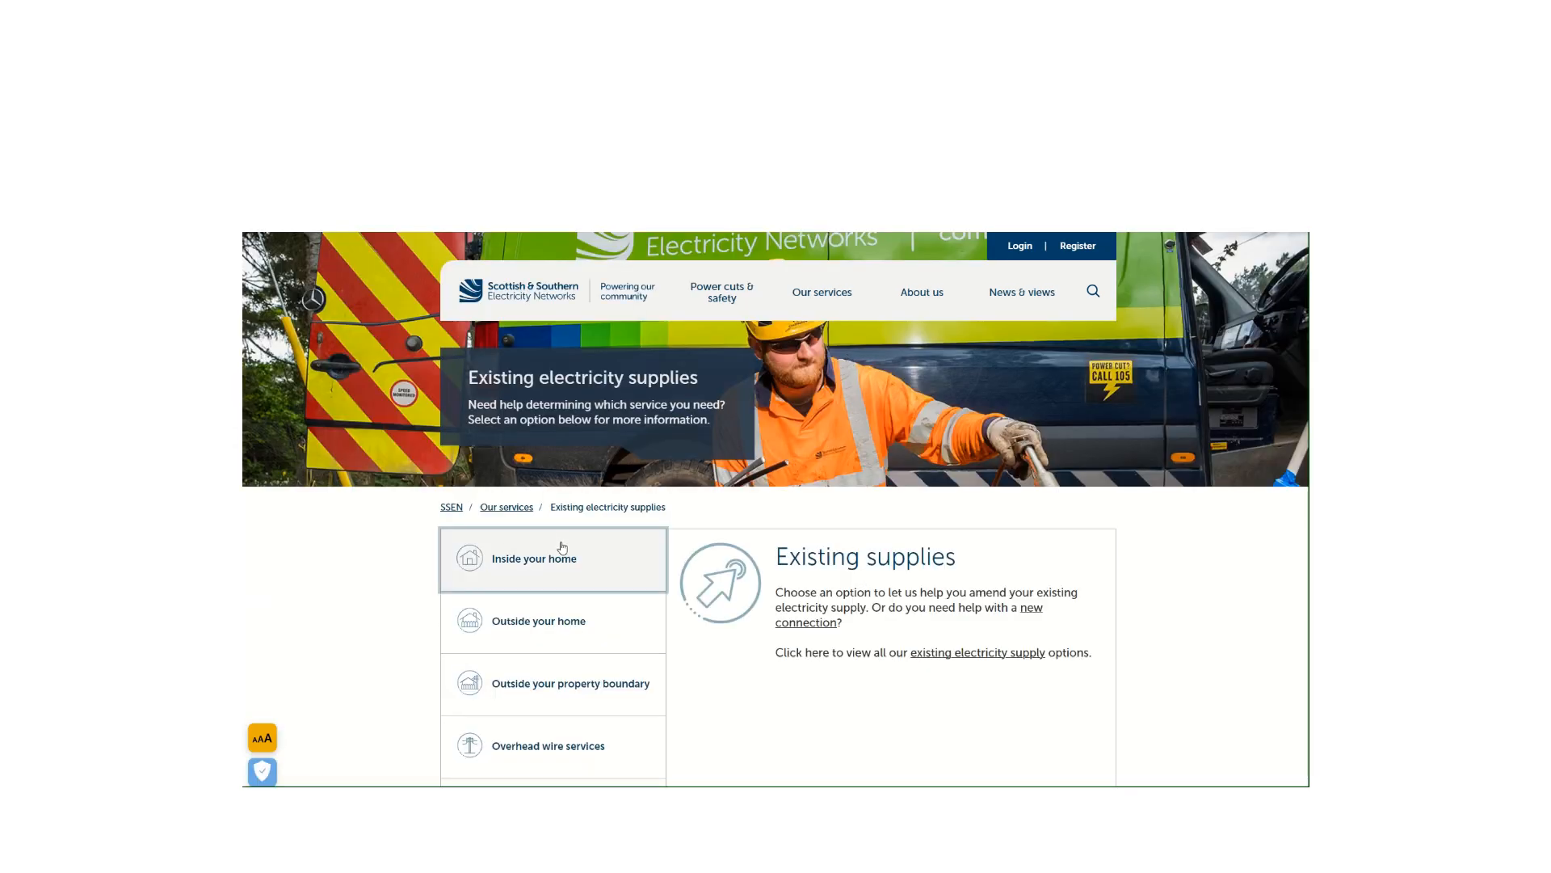
left_click(557, 564)
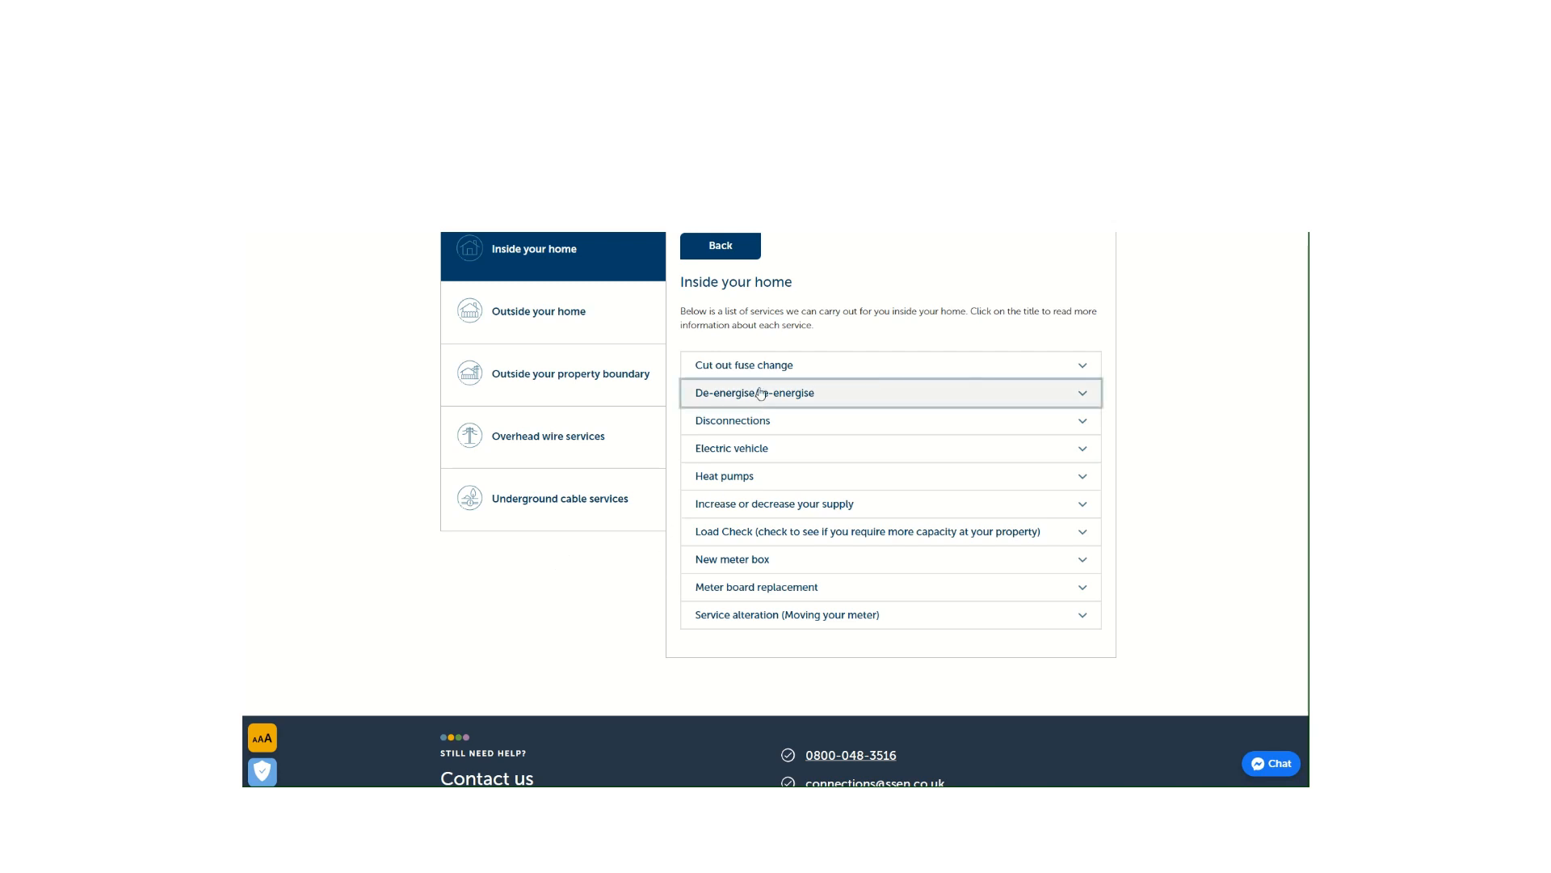
Compare the Electric vehicle and Heat pumps service descriptions and open the Electric vehicle connections page.
left_click(762, 448)
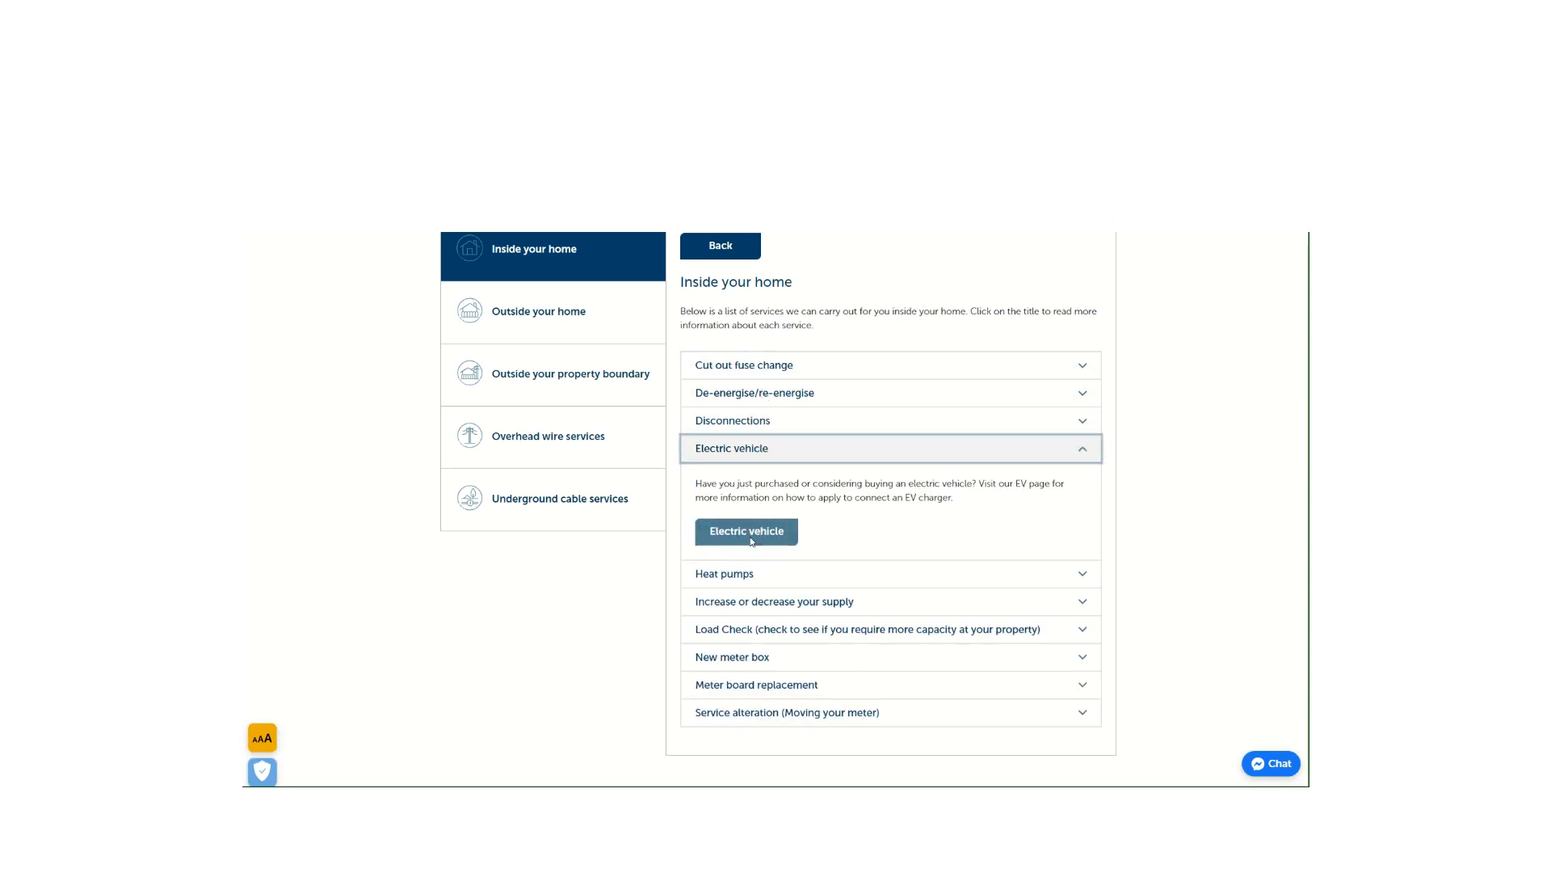
left_click(751, 574)
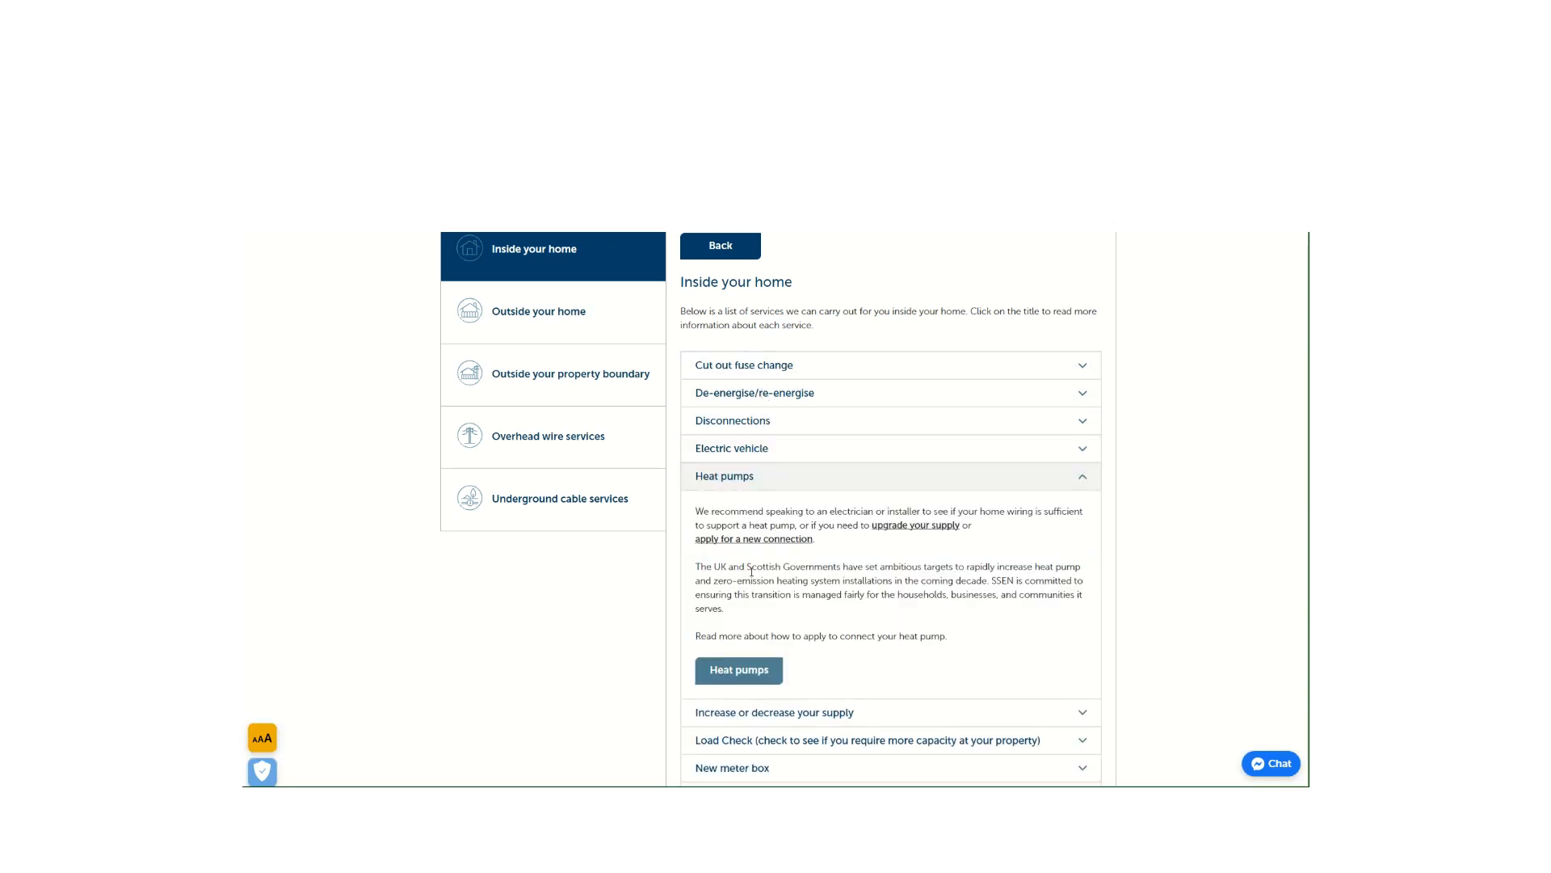
left_click(767, 449)
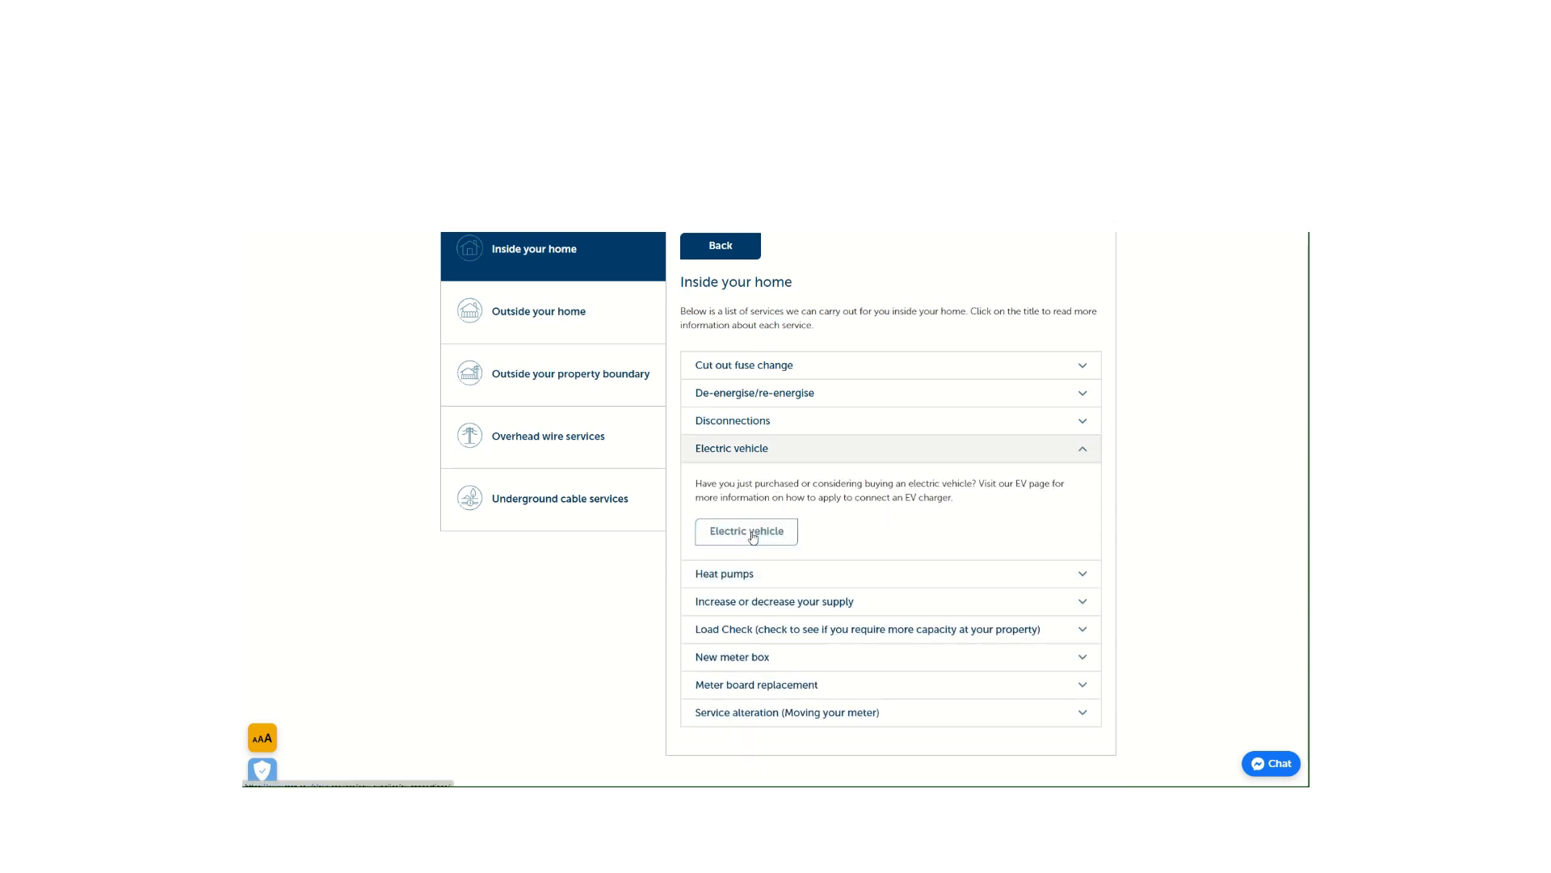
left_click(747, 574)
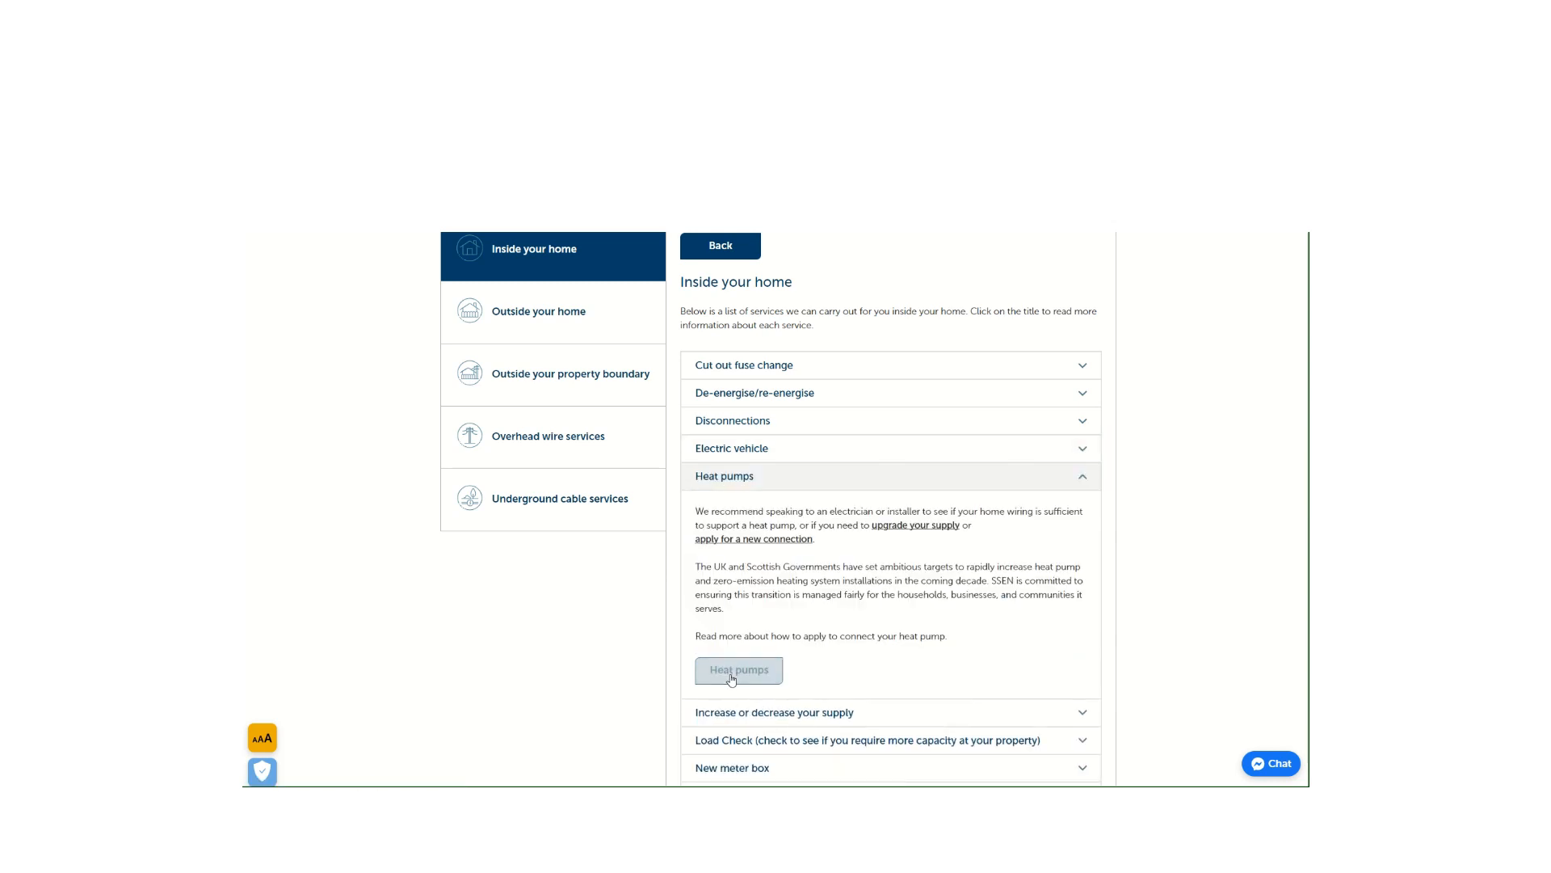
left_click(818, 450)
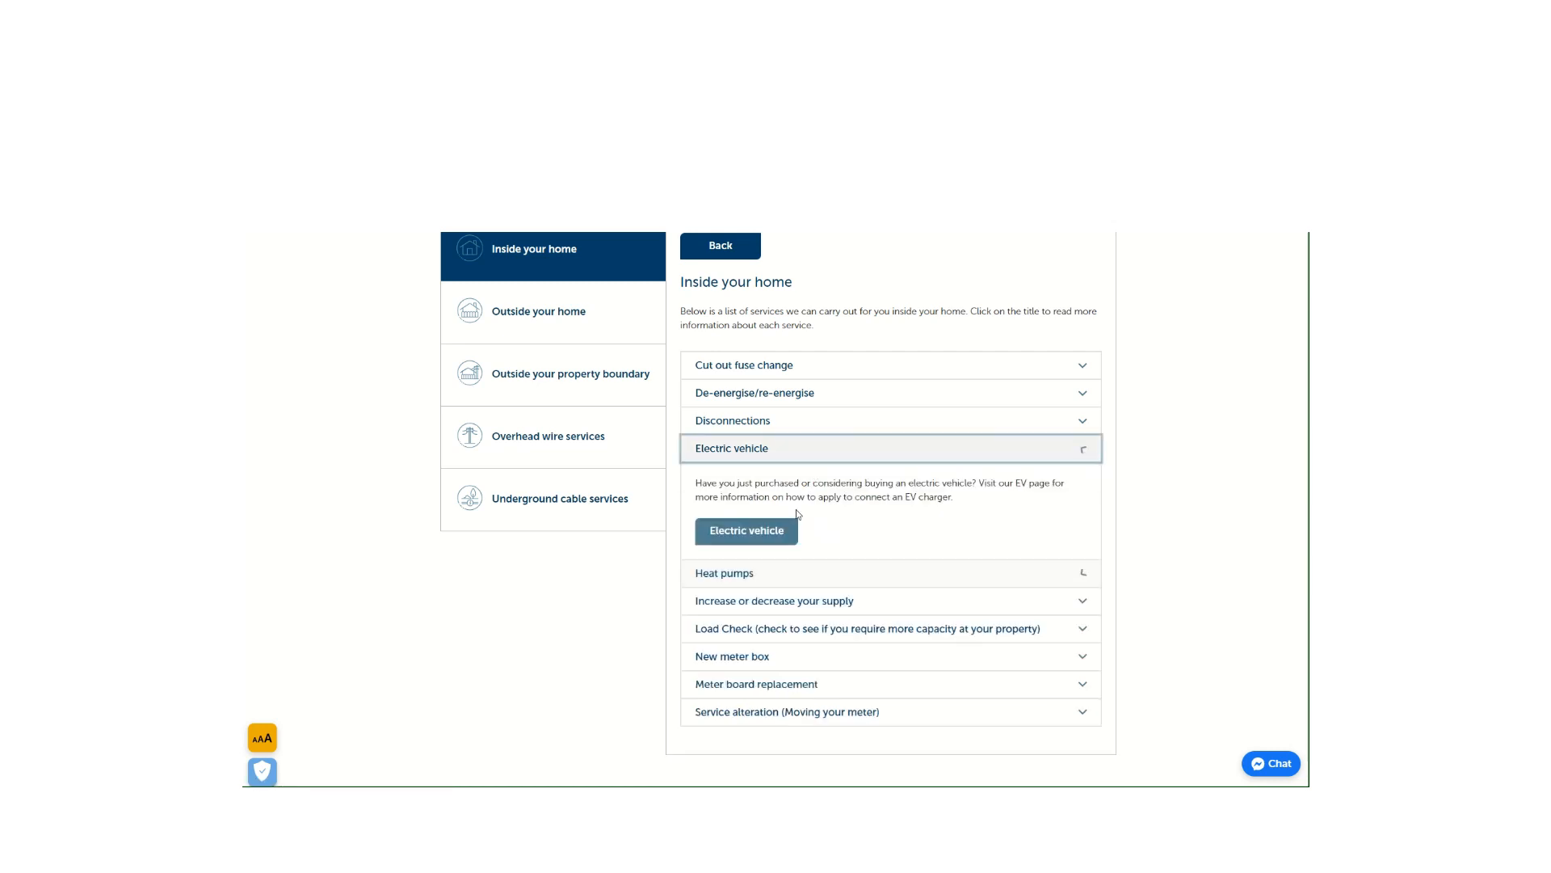
left_click(753, 539)
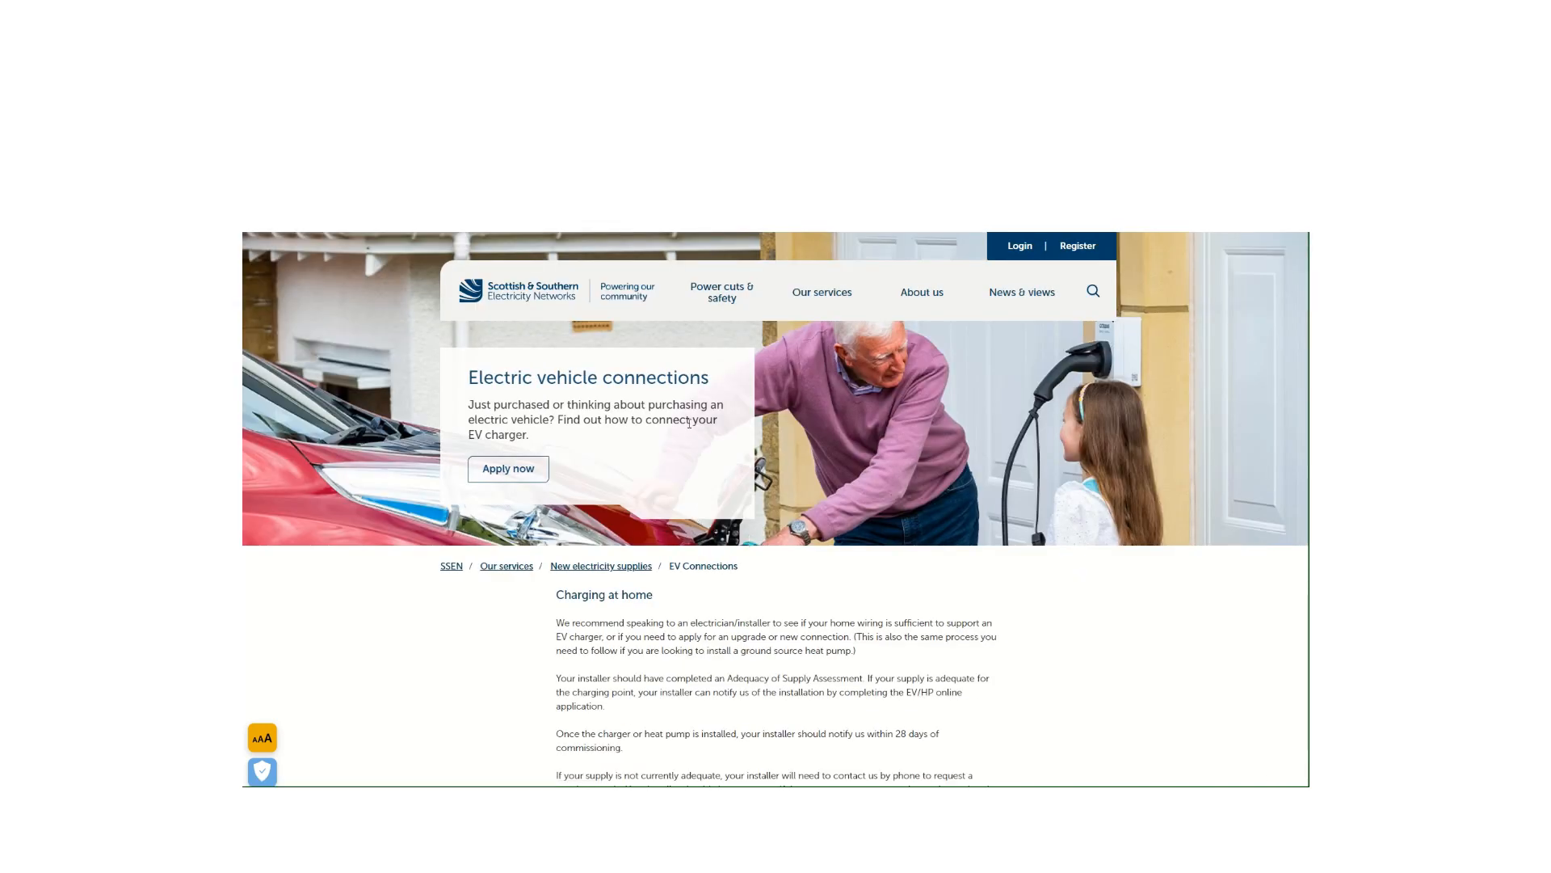
Review the EV connections guidance and additional resources, and start the EV charger application.
scroll(889, 549, "down", 10)
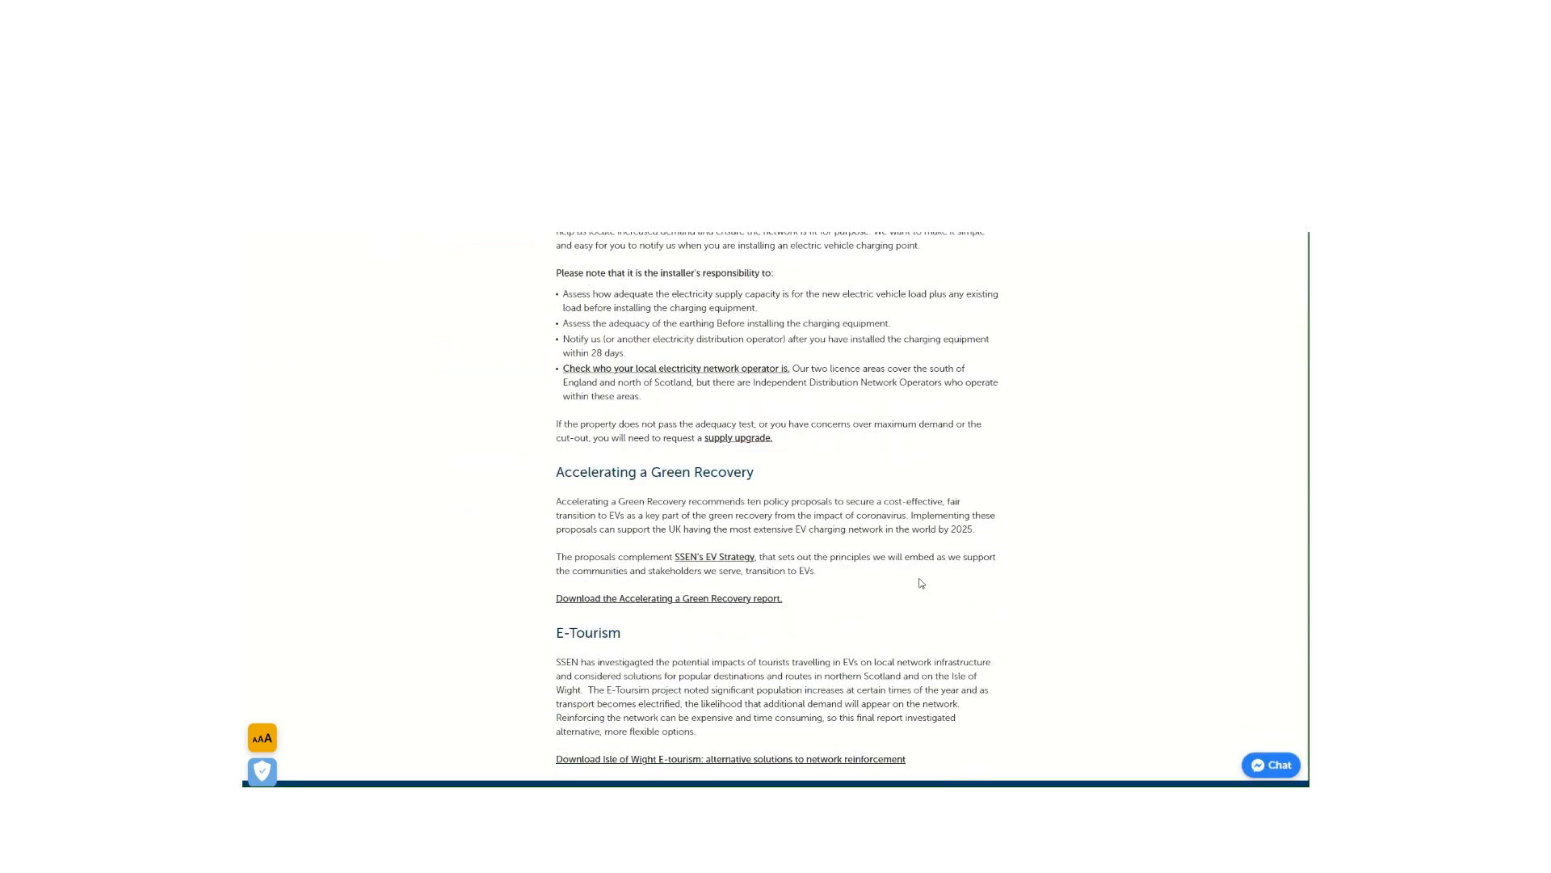
scroll(906, 531, "down", 7)
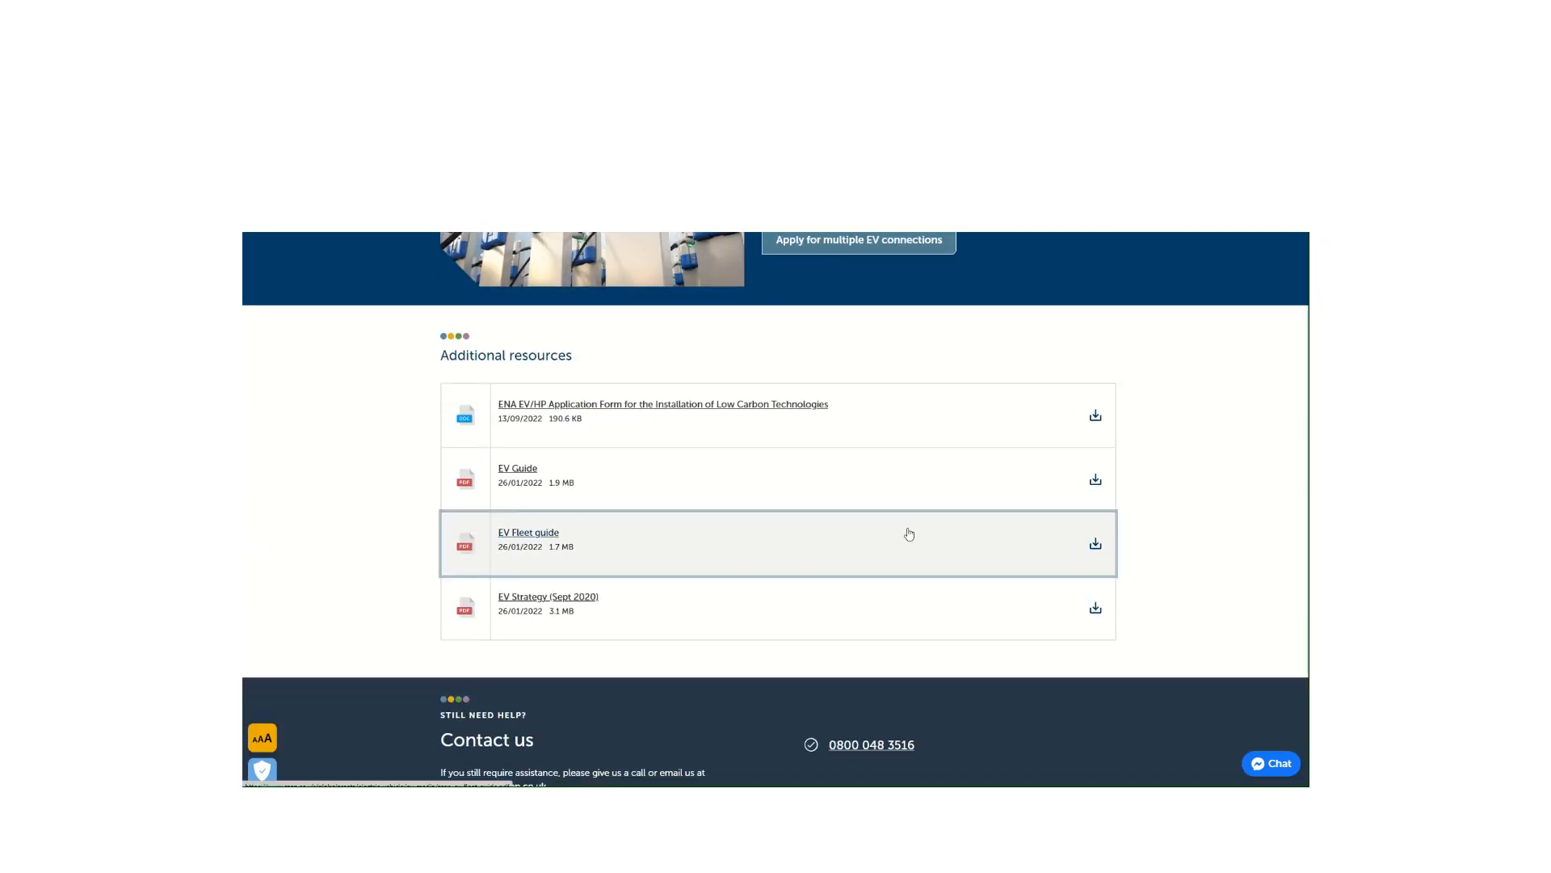
scroll(909, 533, "up", 15)
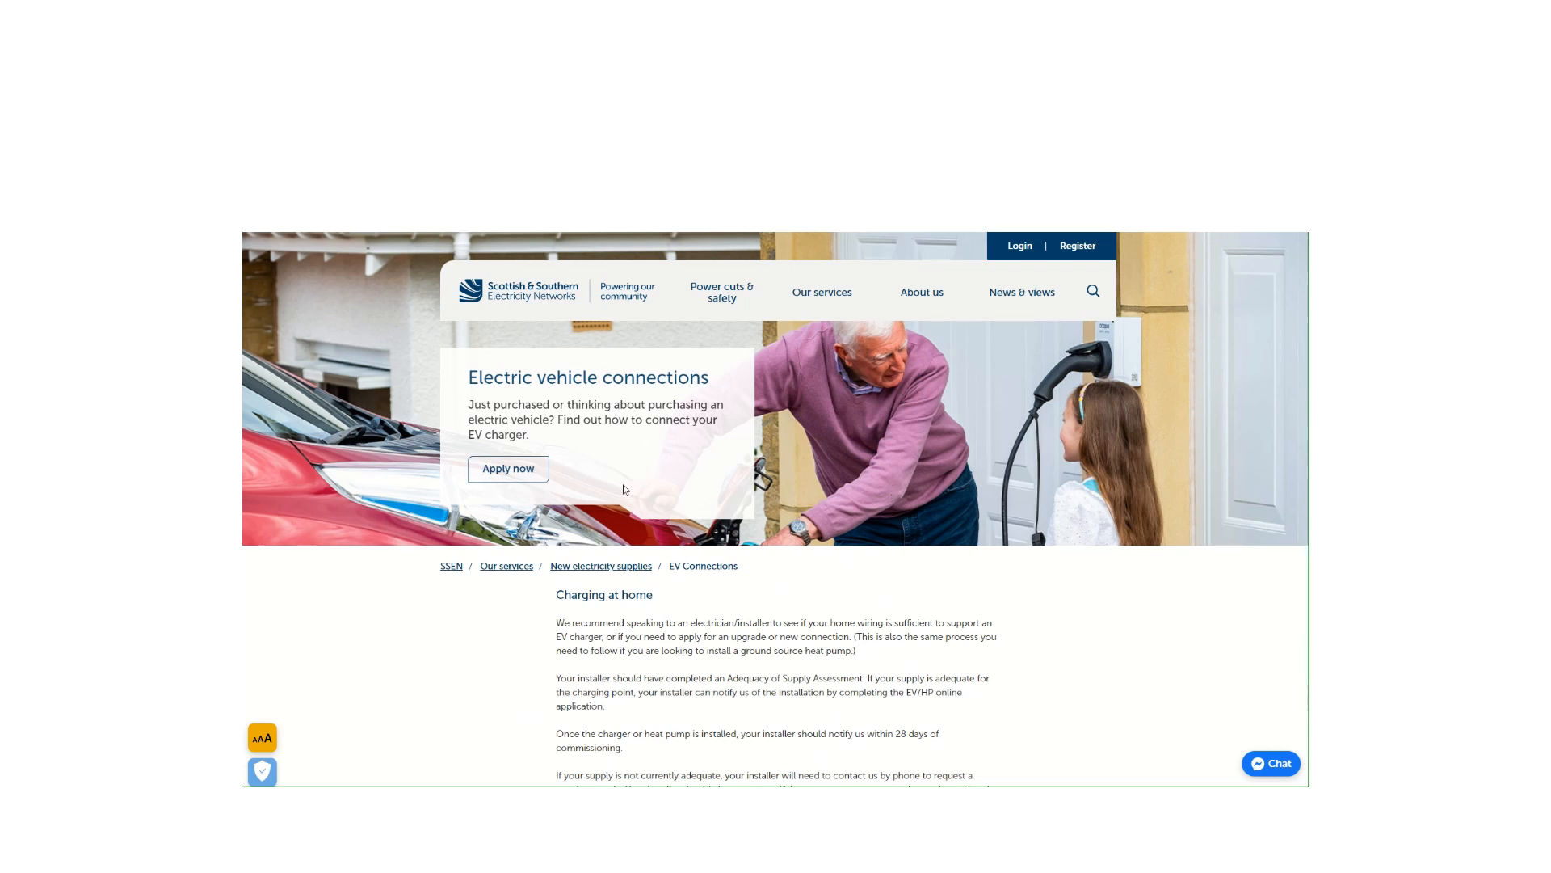
left_click(517, 472)
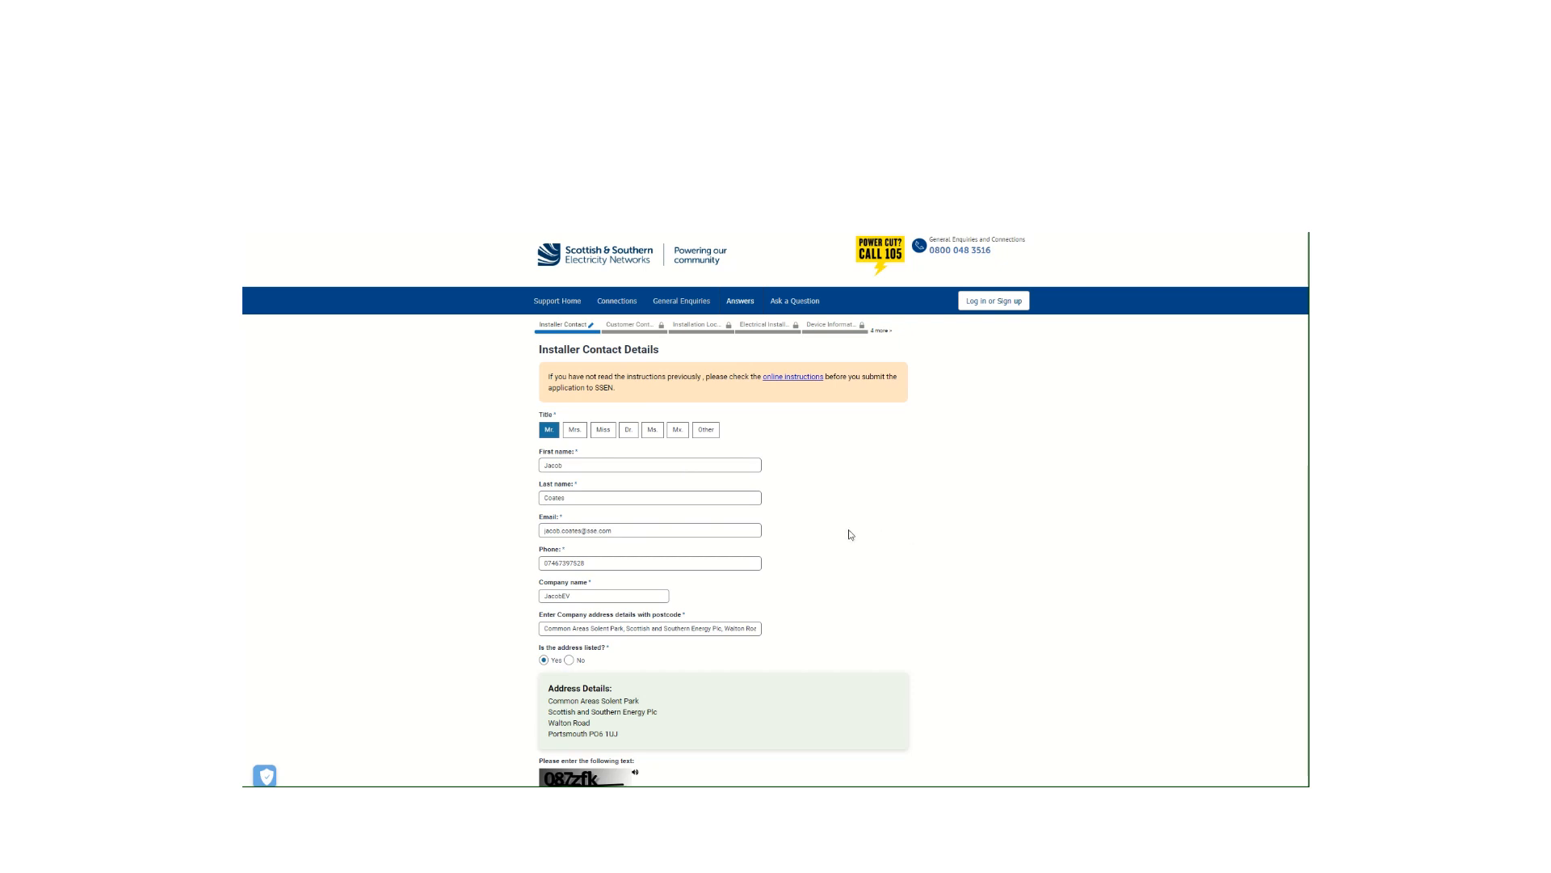
Enter the captcha verification text under the installer contact details and continue to the customer contact details.
scroll(849, 530, "down", 2)
left_click(599, 629)
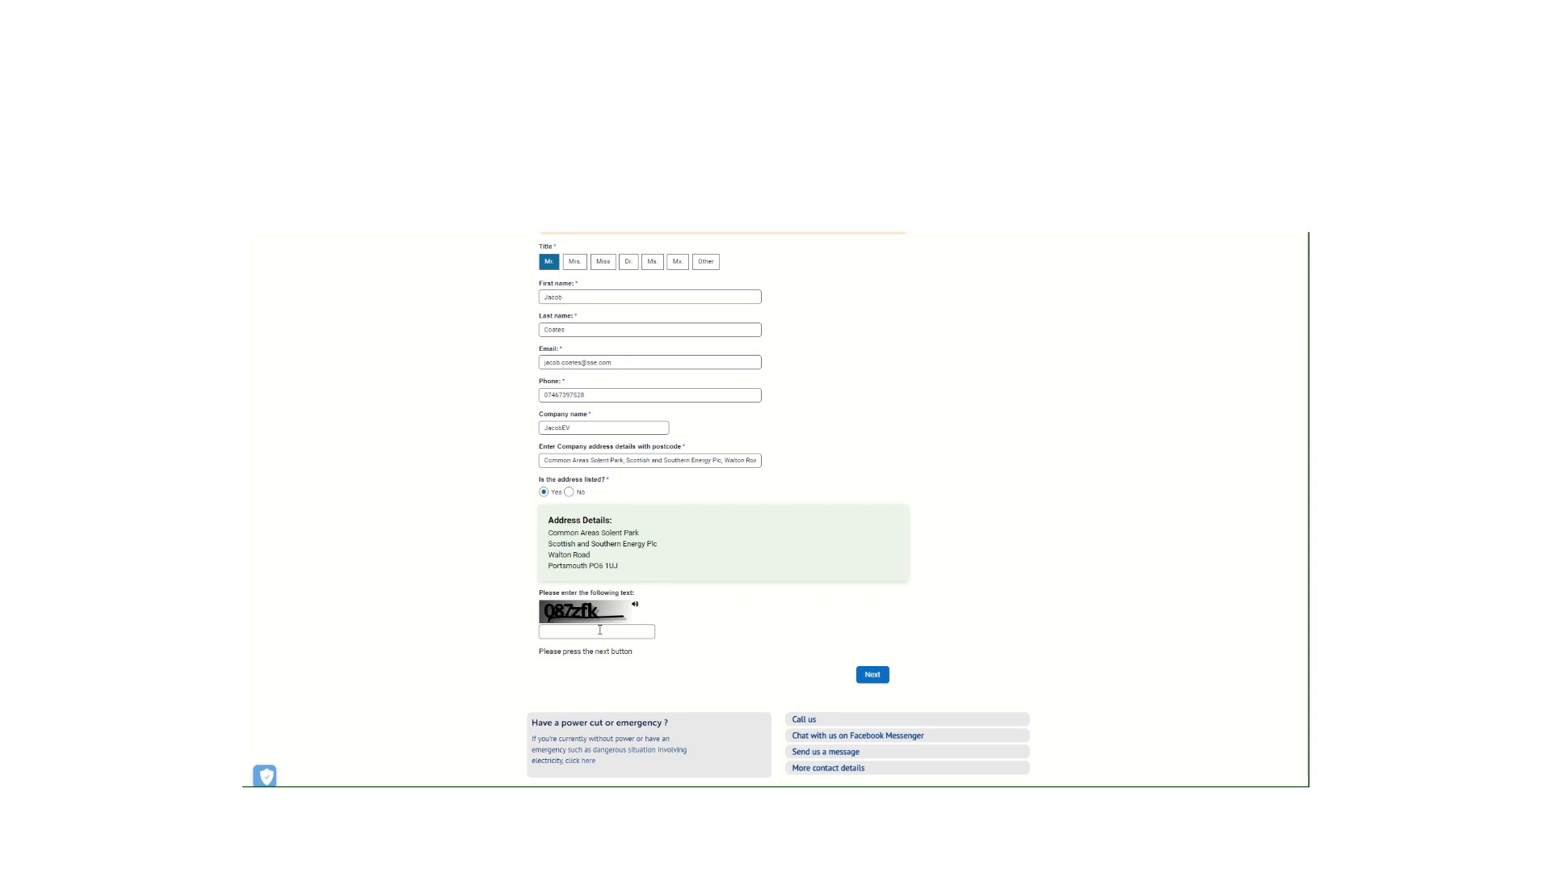
type("087zfk")
left_click(875, 675)
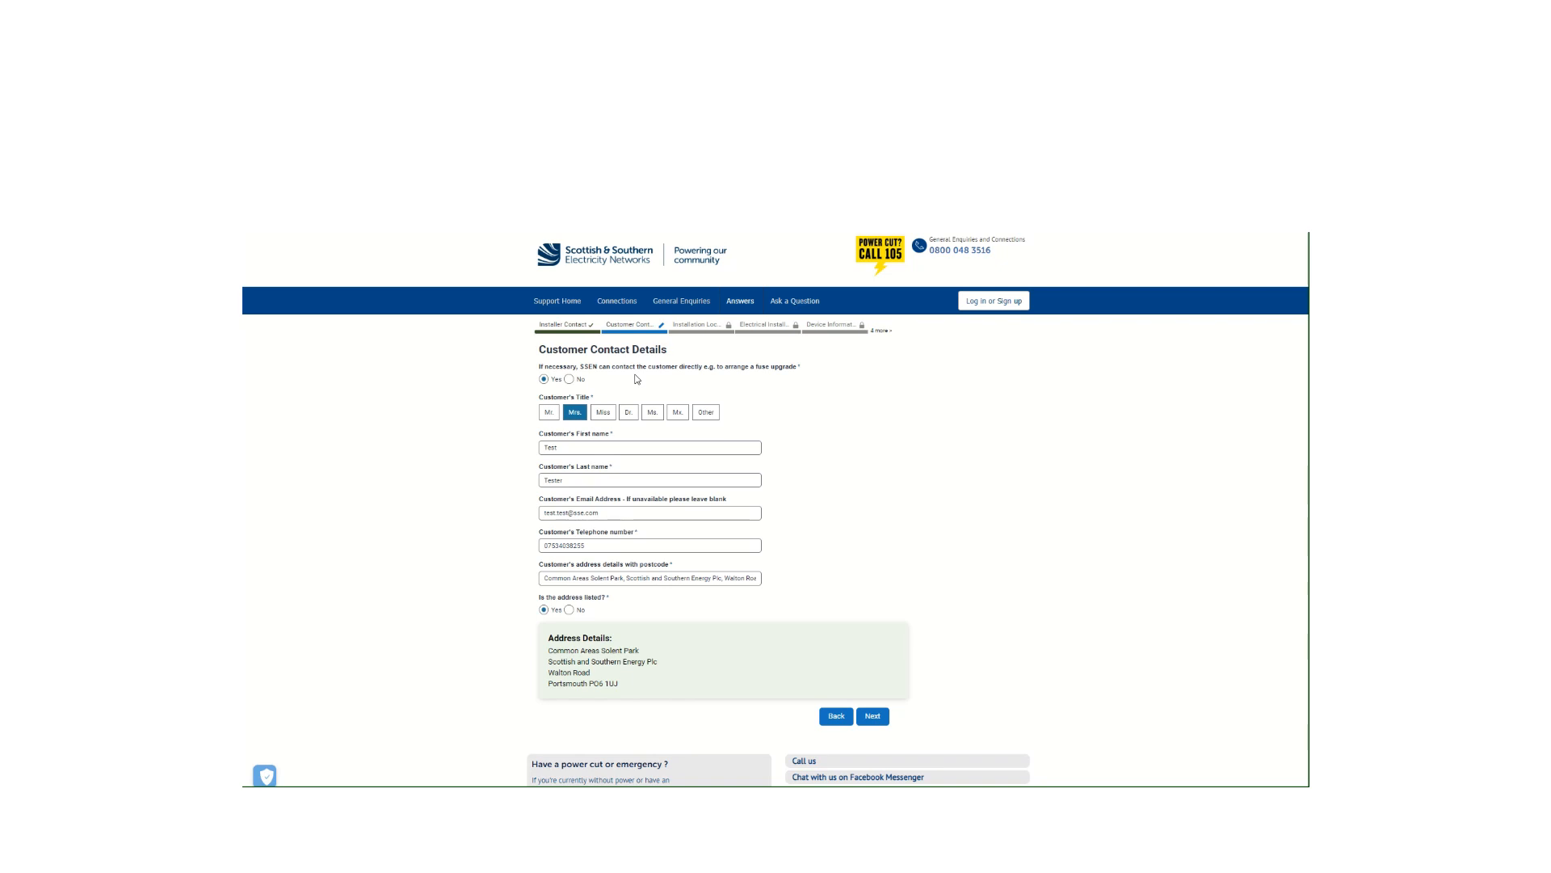
Try No for direct customer contact and for the address being listed, restoring Yes for both.
left_click(569, 379)
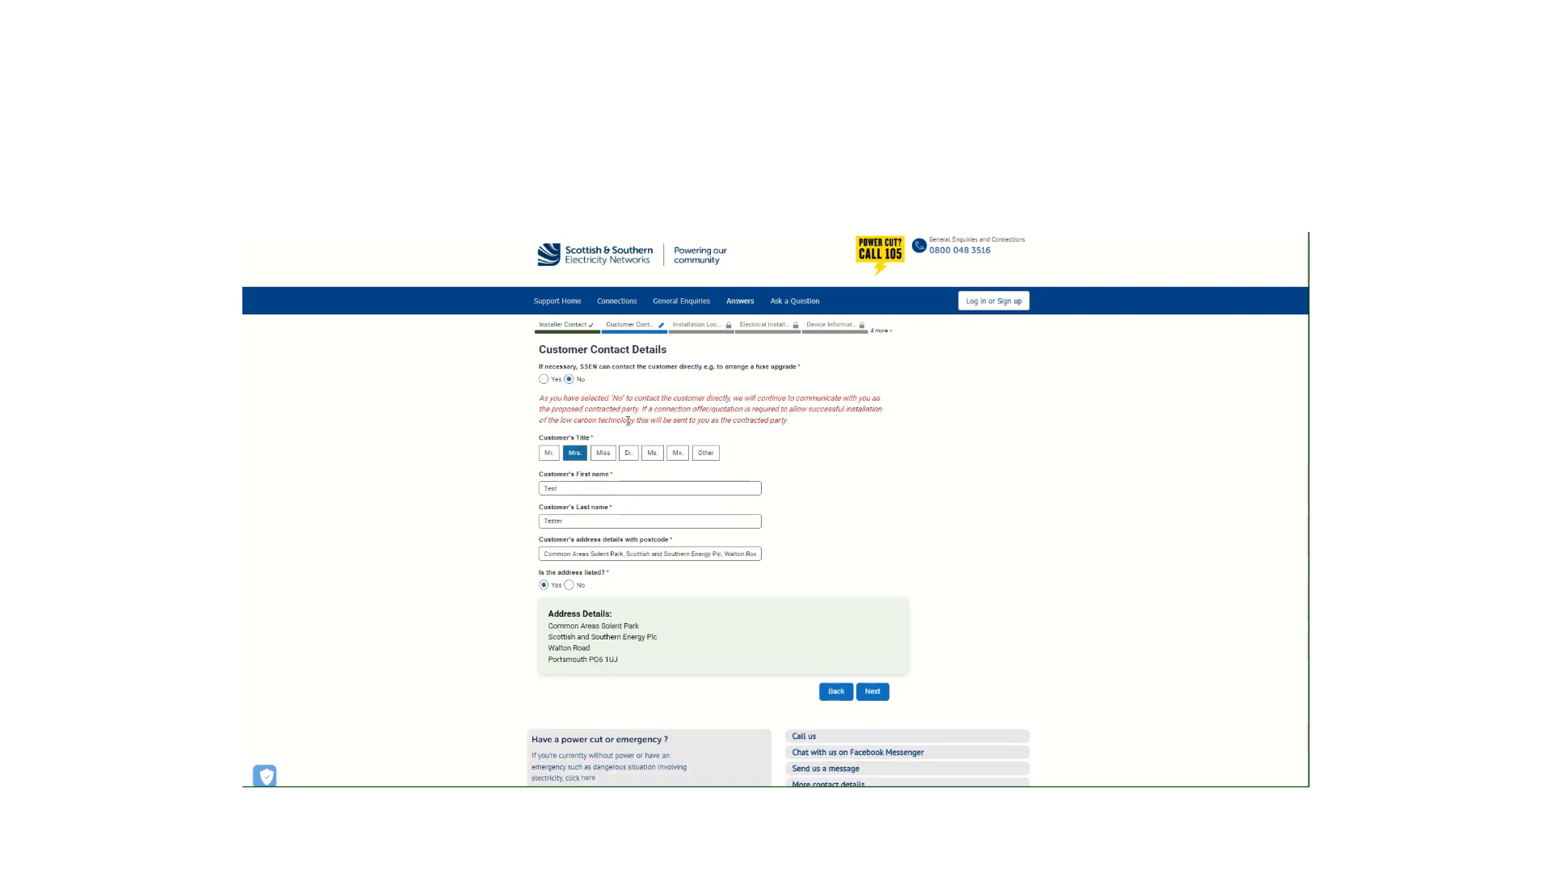
left_click(543, 379)
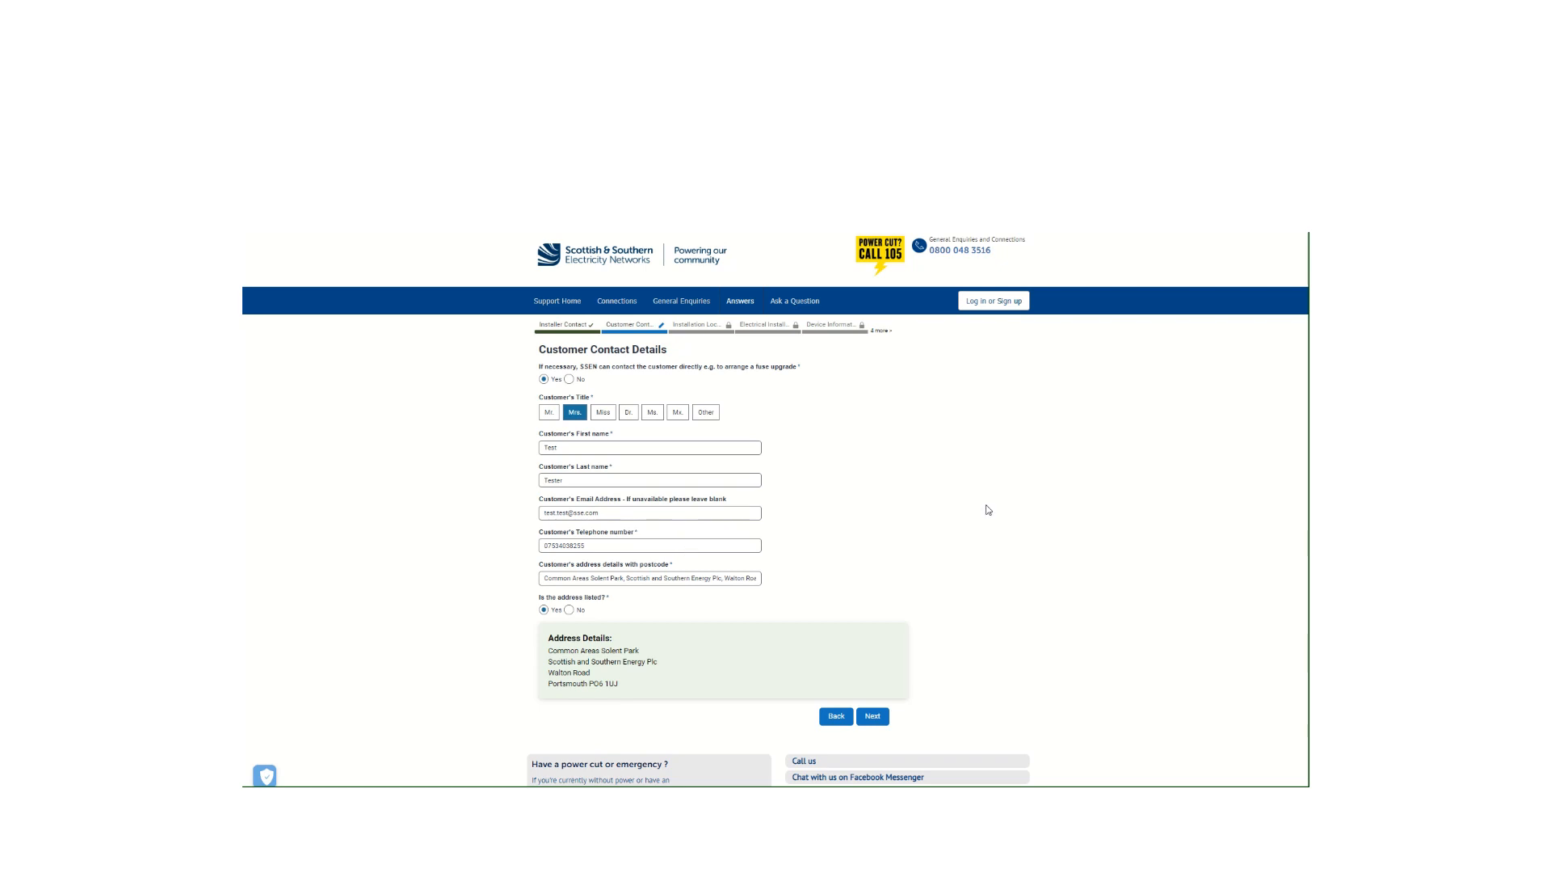
scroll(988, 510, "down", 1)
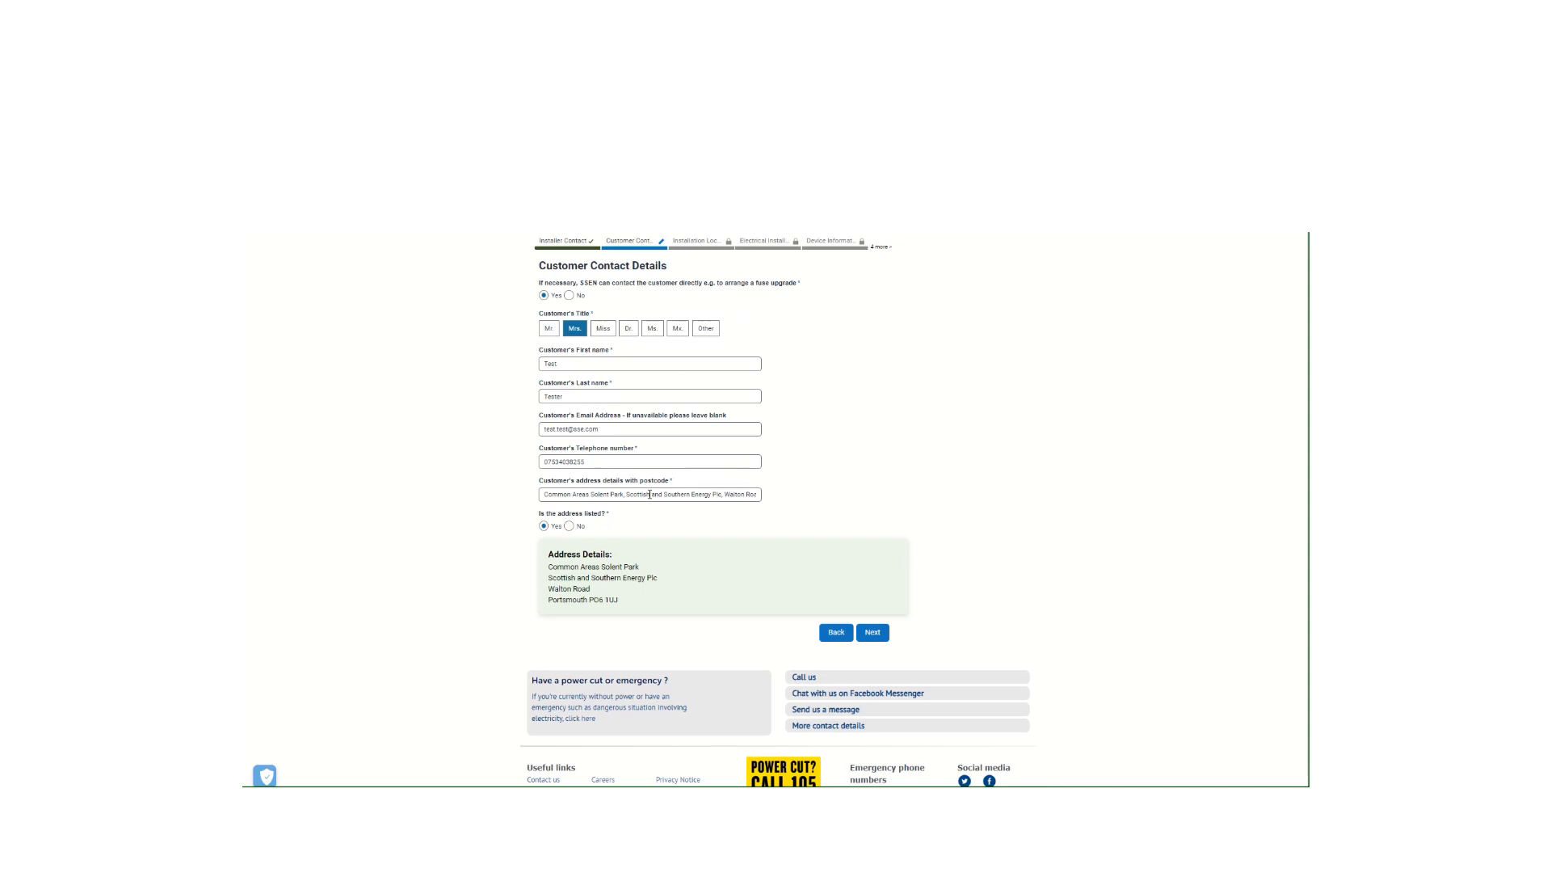
left_click(569, 526)
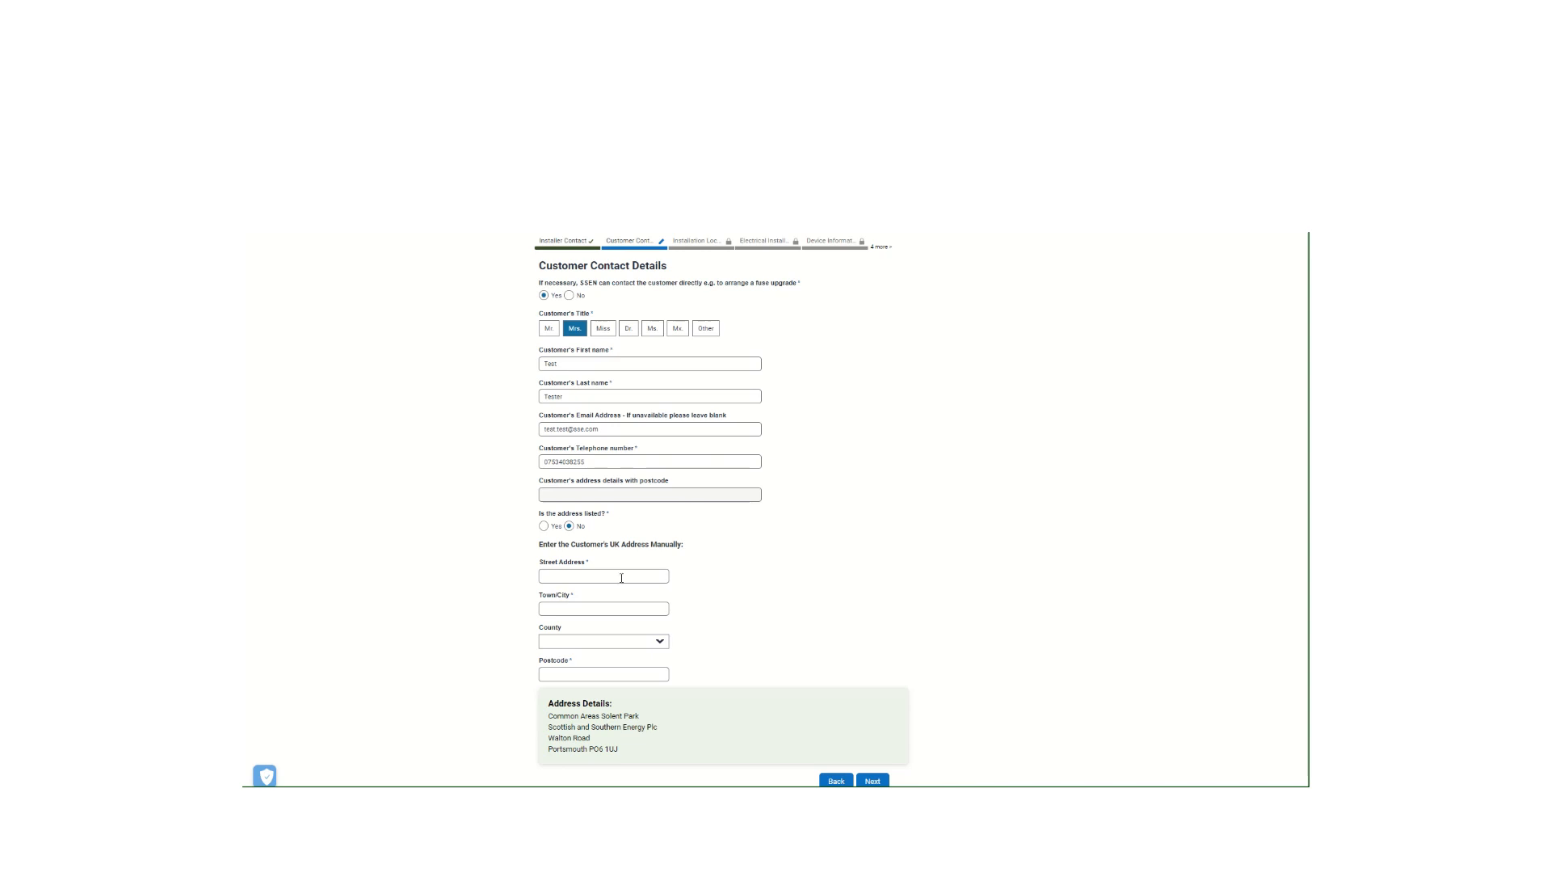
left_click(544, 526)
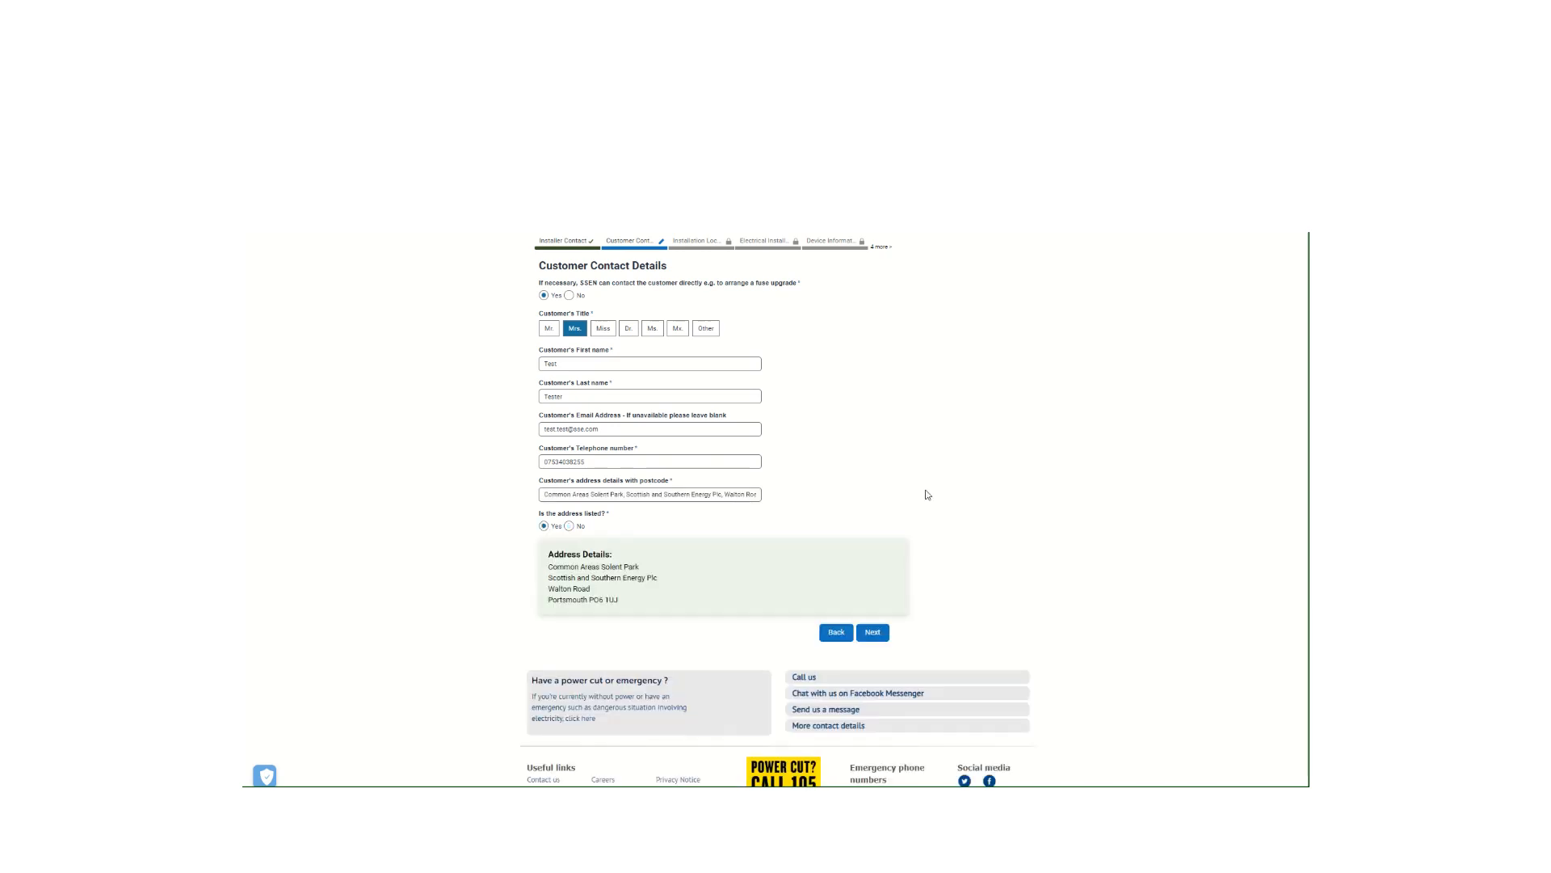
Accept the customer contact details and mark the installation address as the same as the customer correspondence address.
left_click(875, 634)
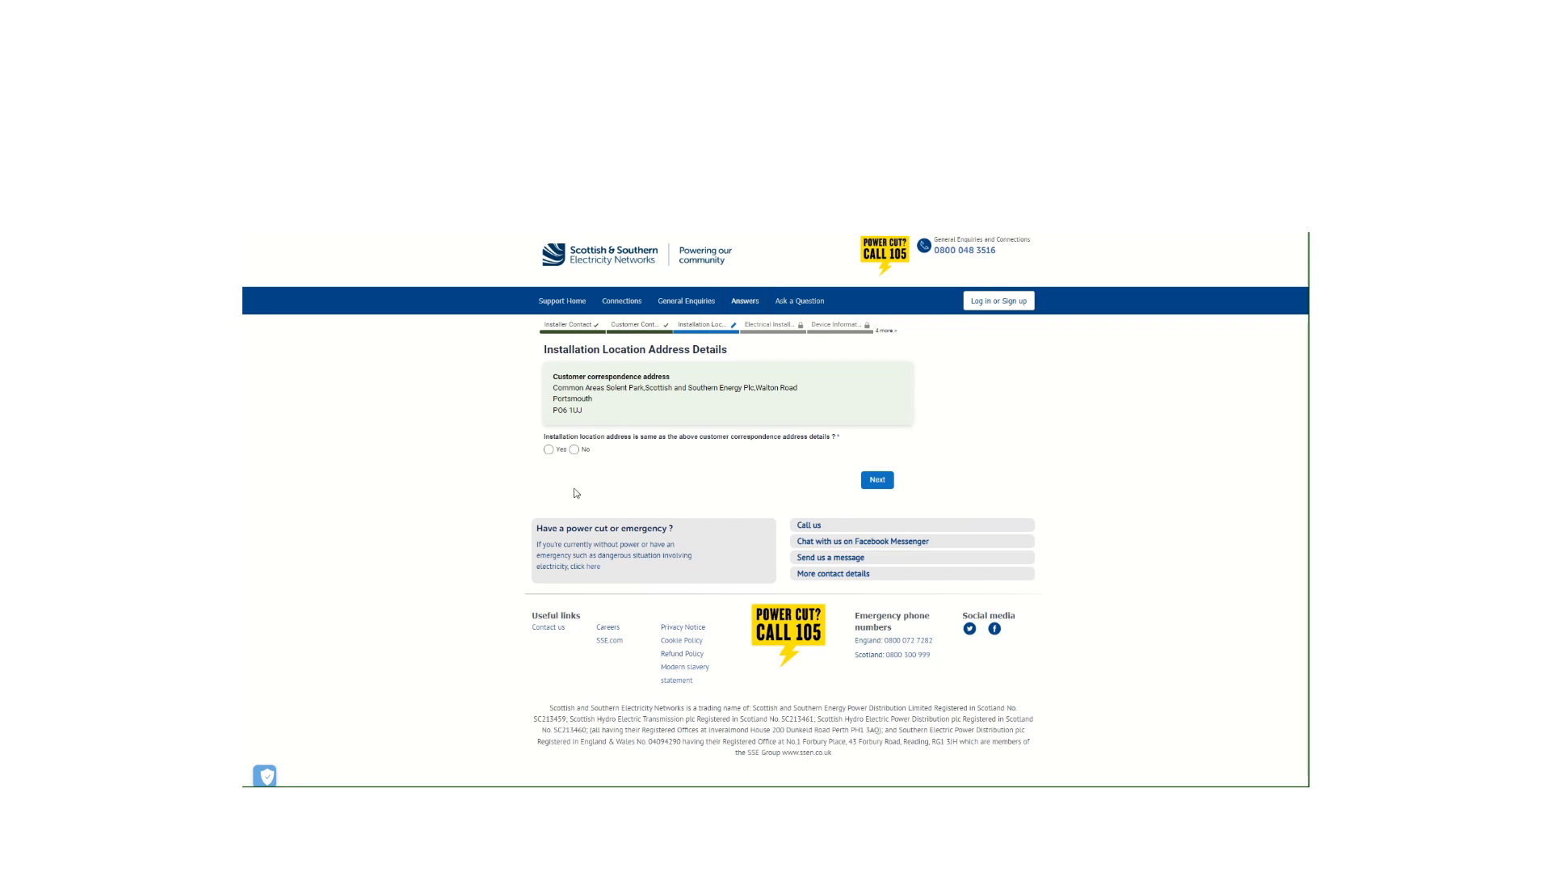
left_click(549, 449)
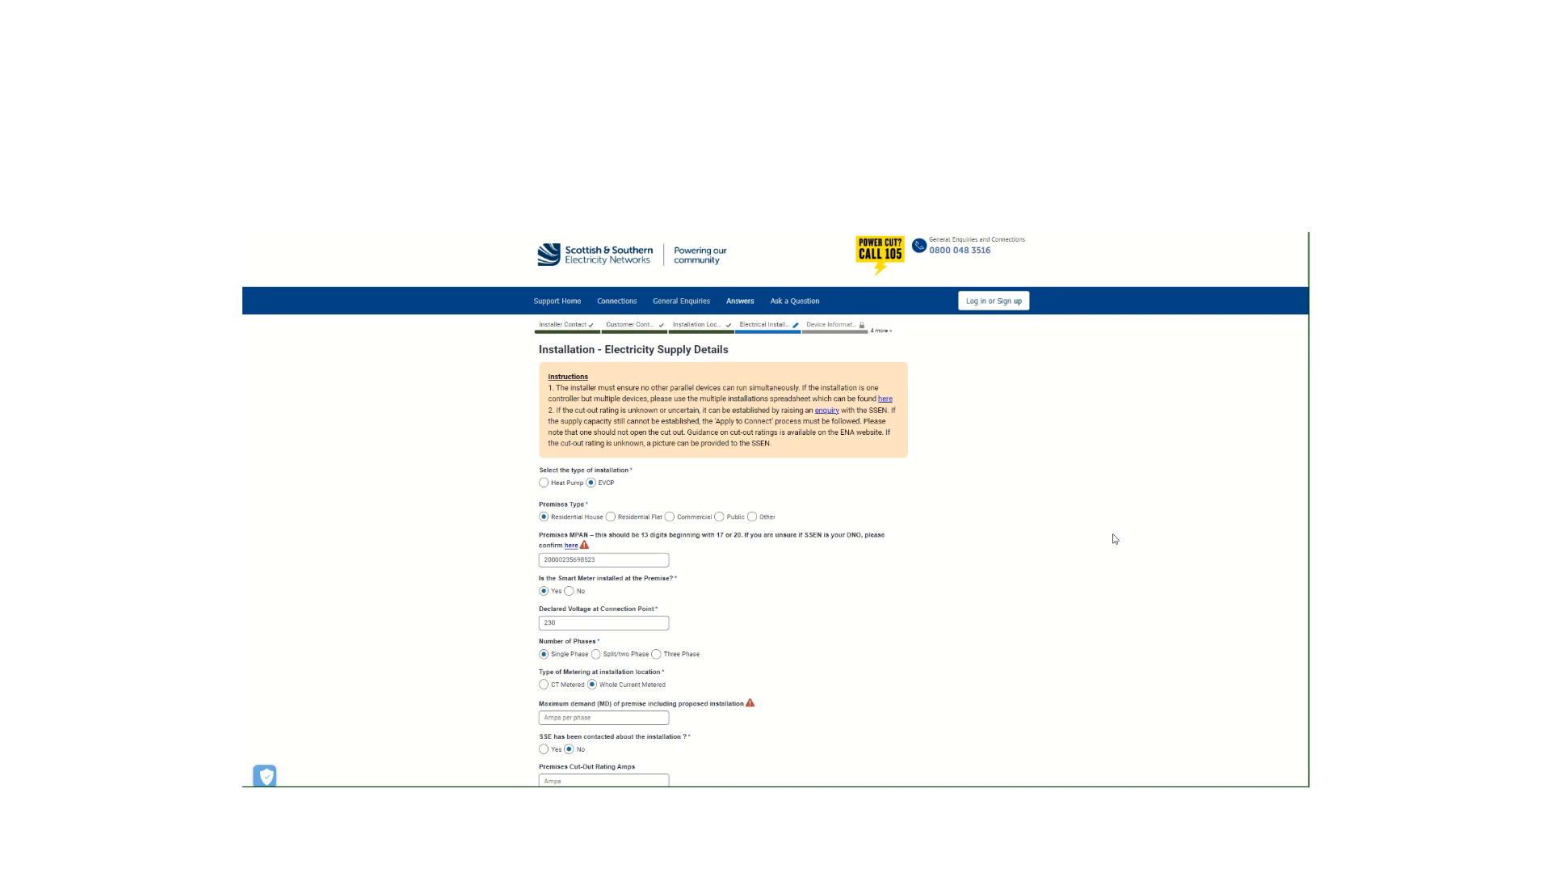
Correct the premises MPAN in the electricity supply details by removing its surplus last digit.
scroll(1116, 534, "down", 1)
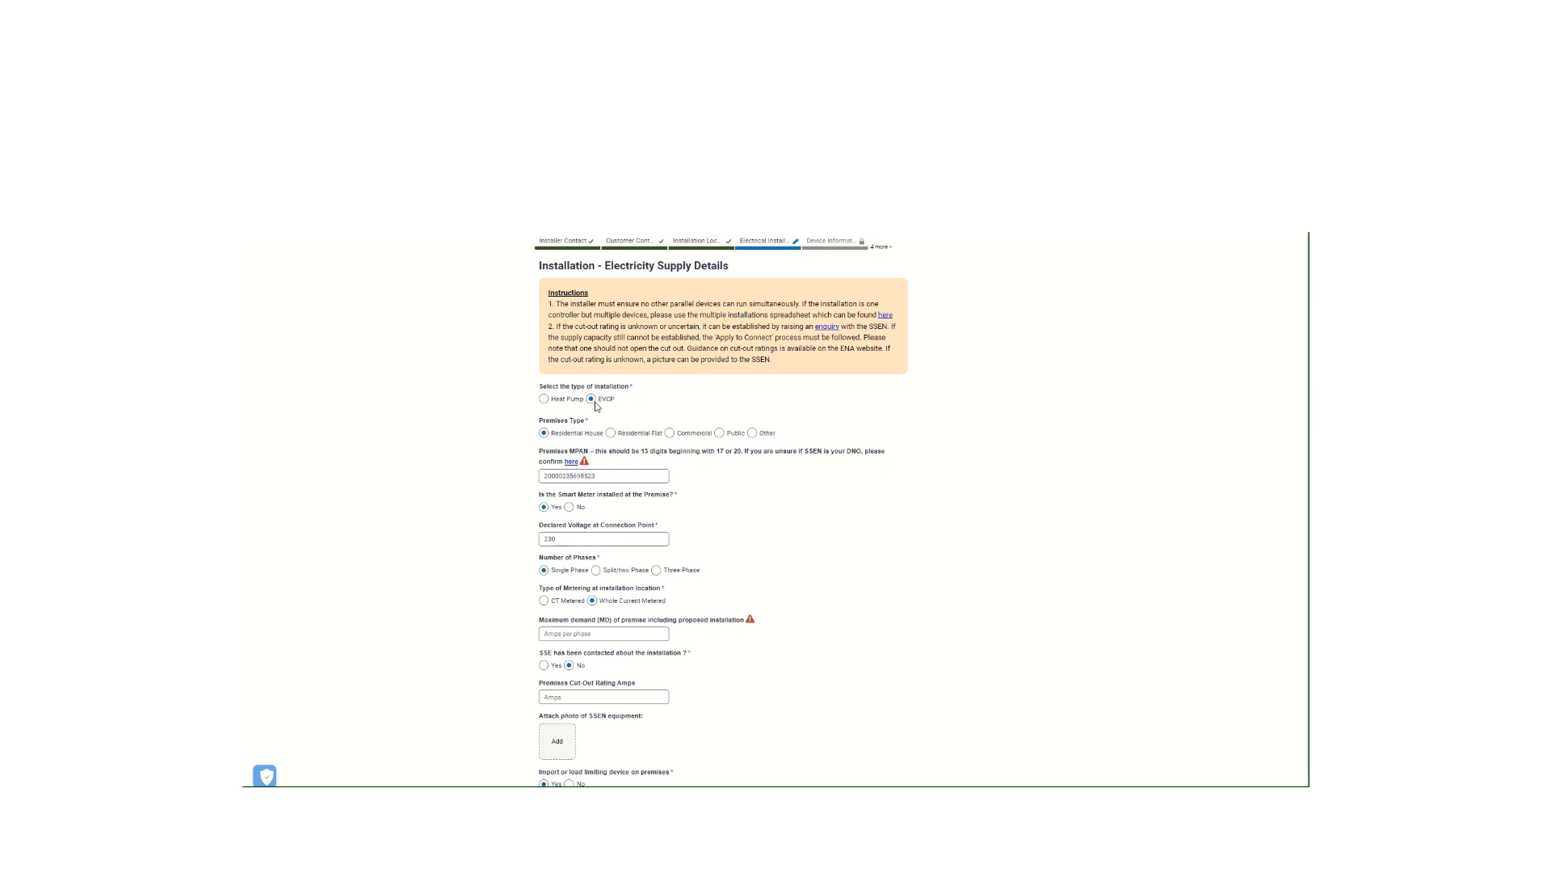
scroll(598, 407, "down", 1)
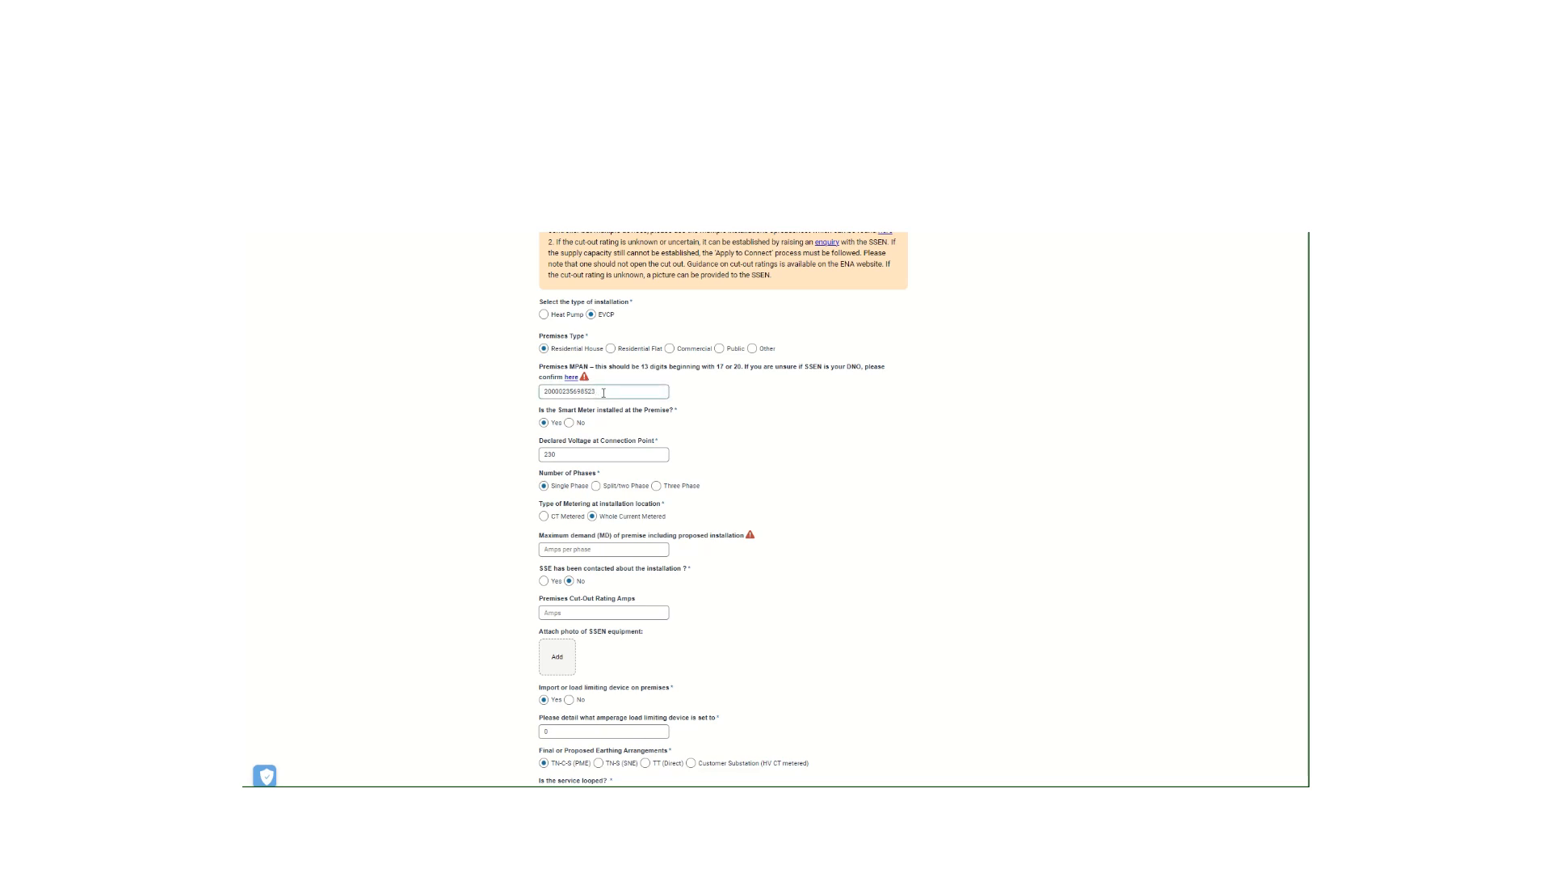
key("BackSpace")
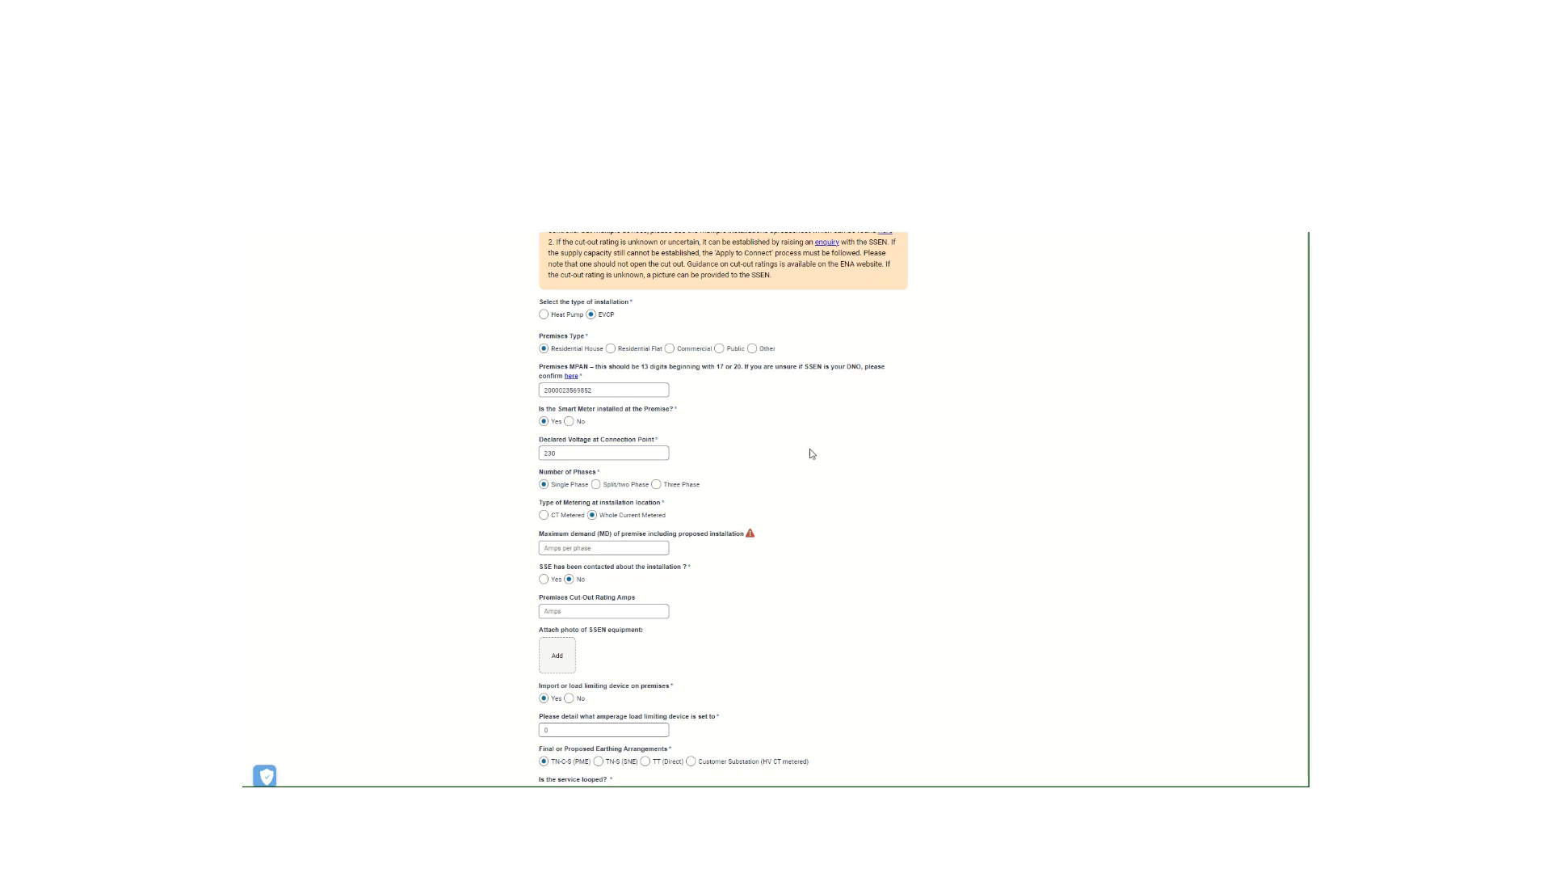
Set the maximum demand to 60 amps per phase and the premises cut-out rating to 100 amps, with Whole Current Metered selected.
scroll(812, 453, "down", 2)
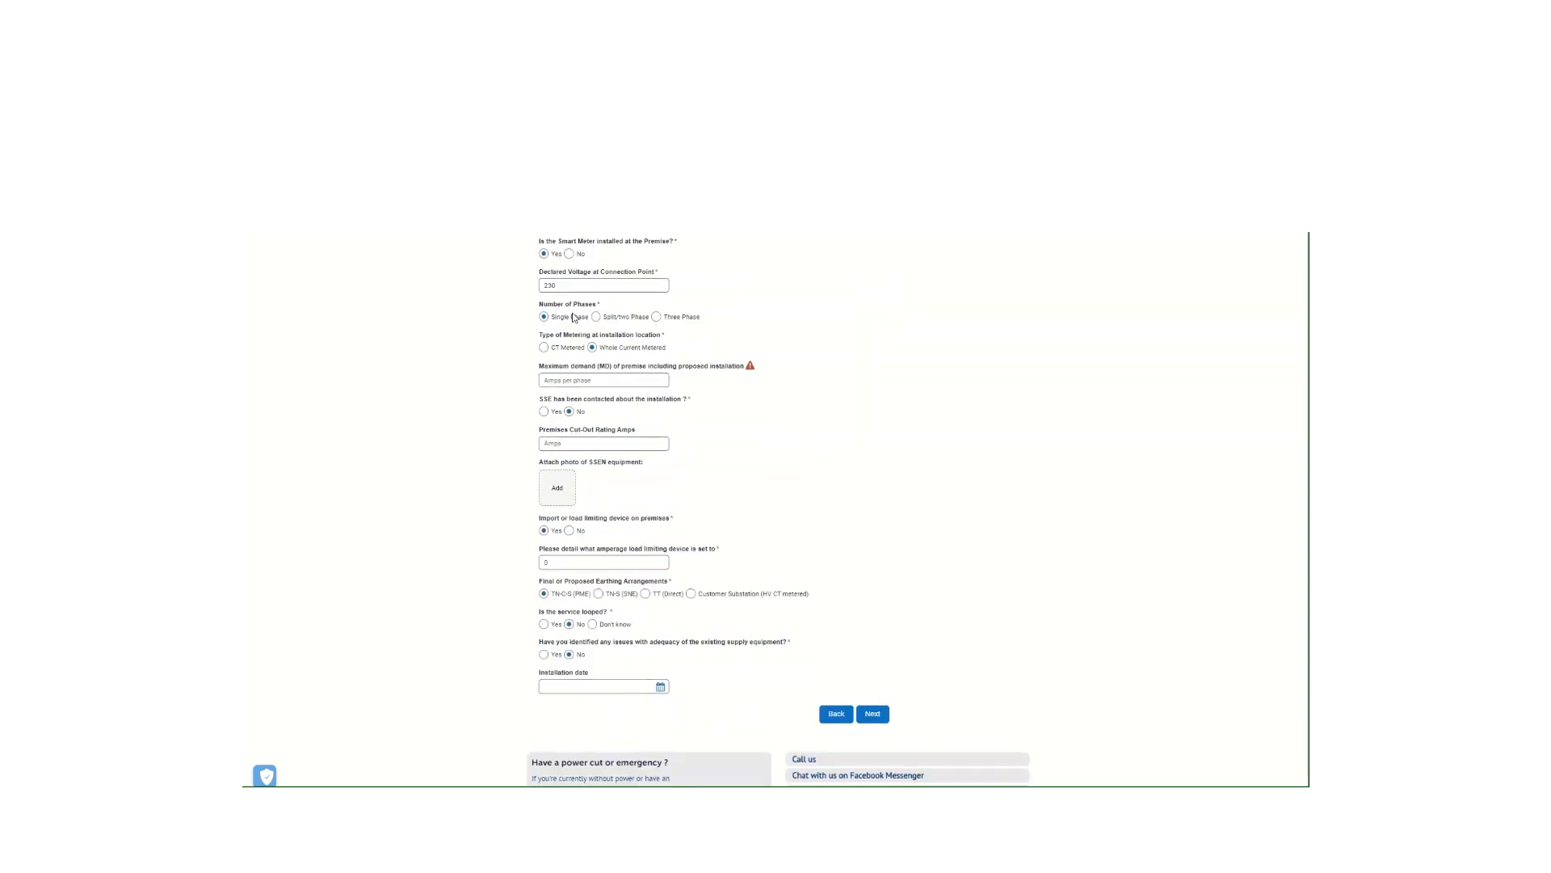
left_click(640, 380)
type("60")
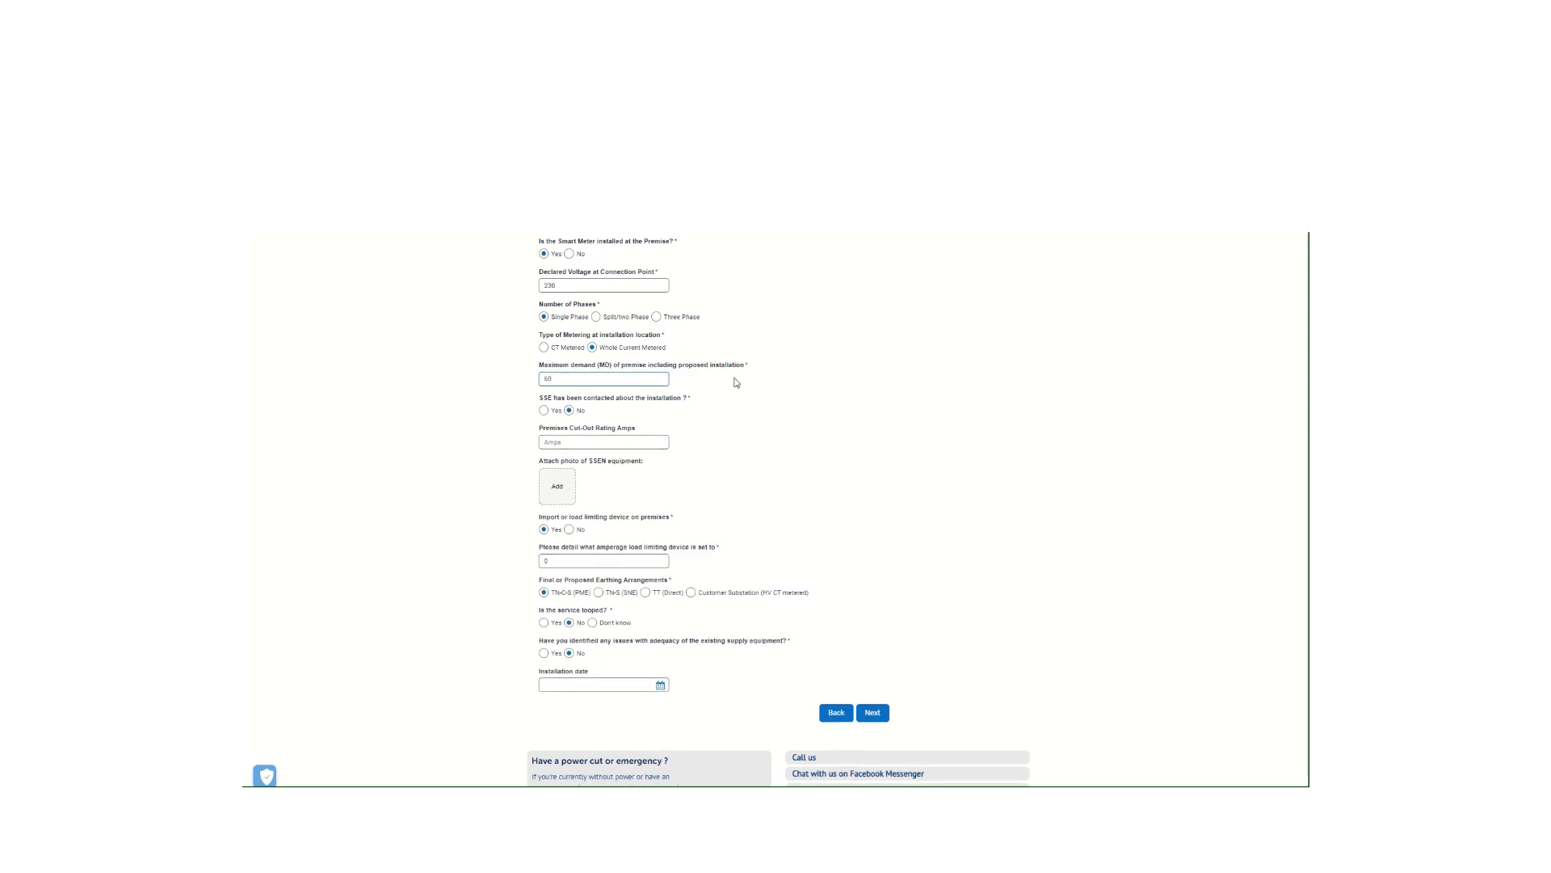
left_click(544, 347)
left_click(592, 348)
left_click(620, 441)
type("100")
scroll(749, 444, "down", 3)
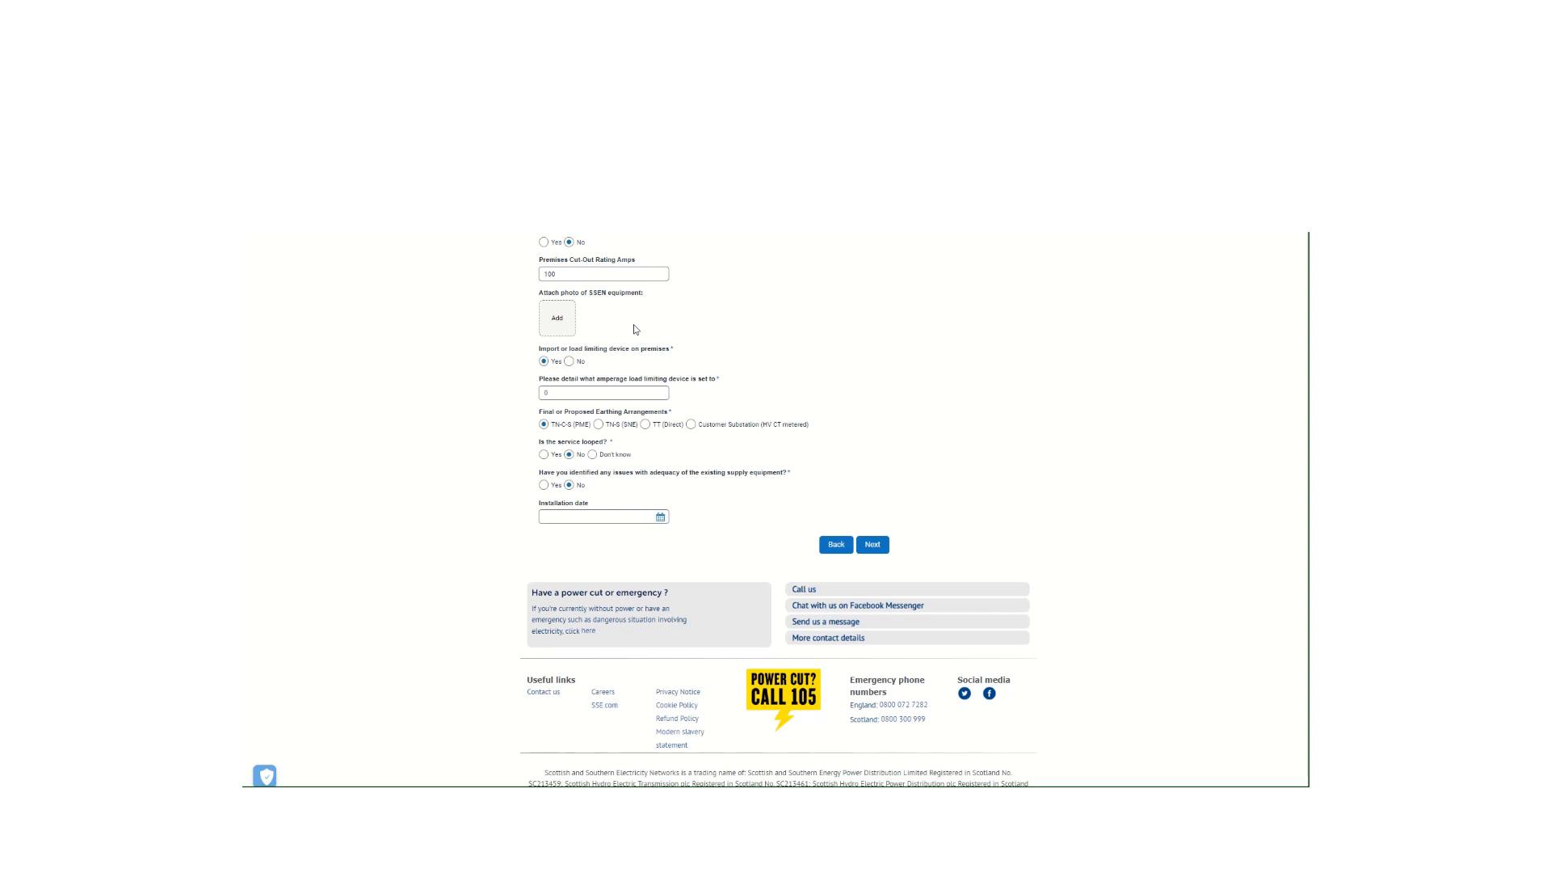
left_click(563, 317)
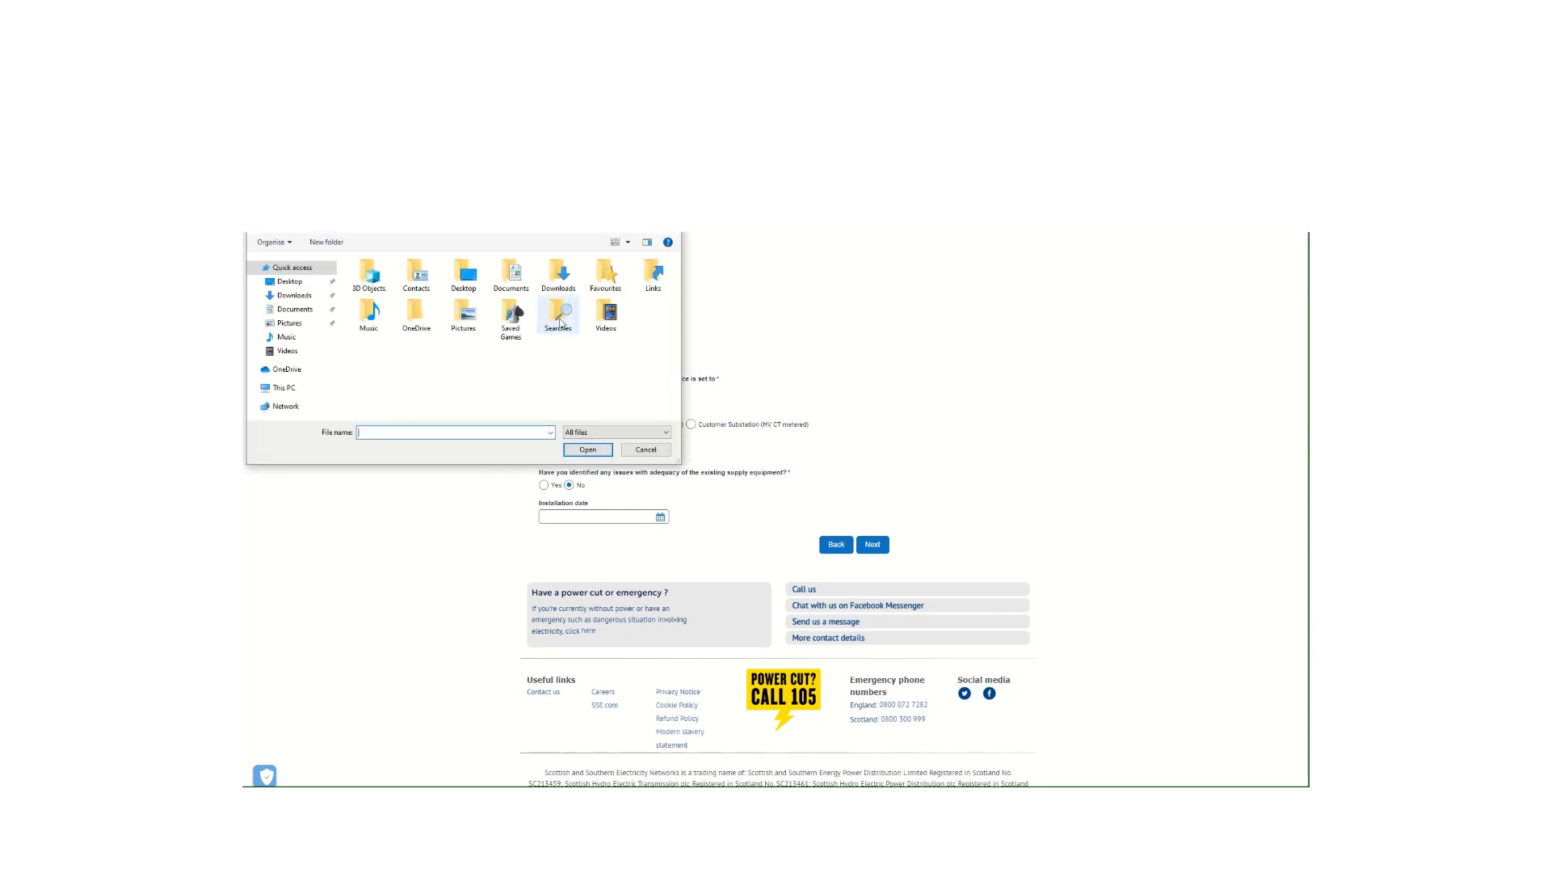
left_click(644, 451)
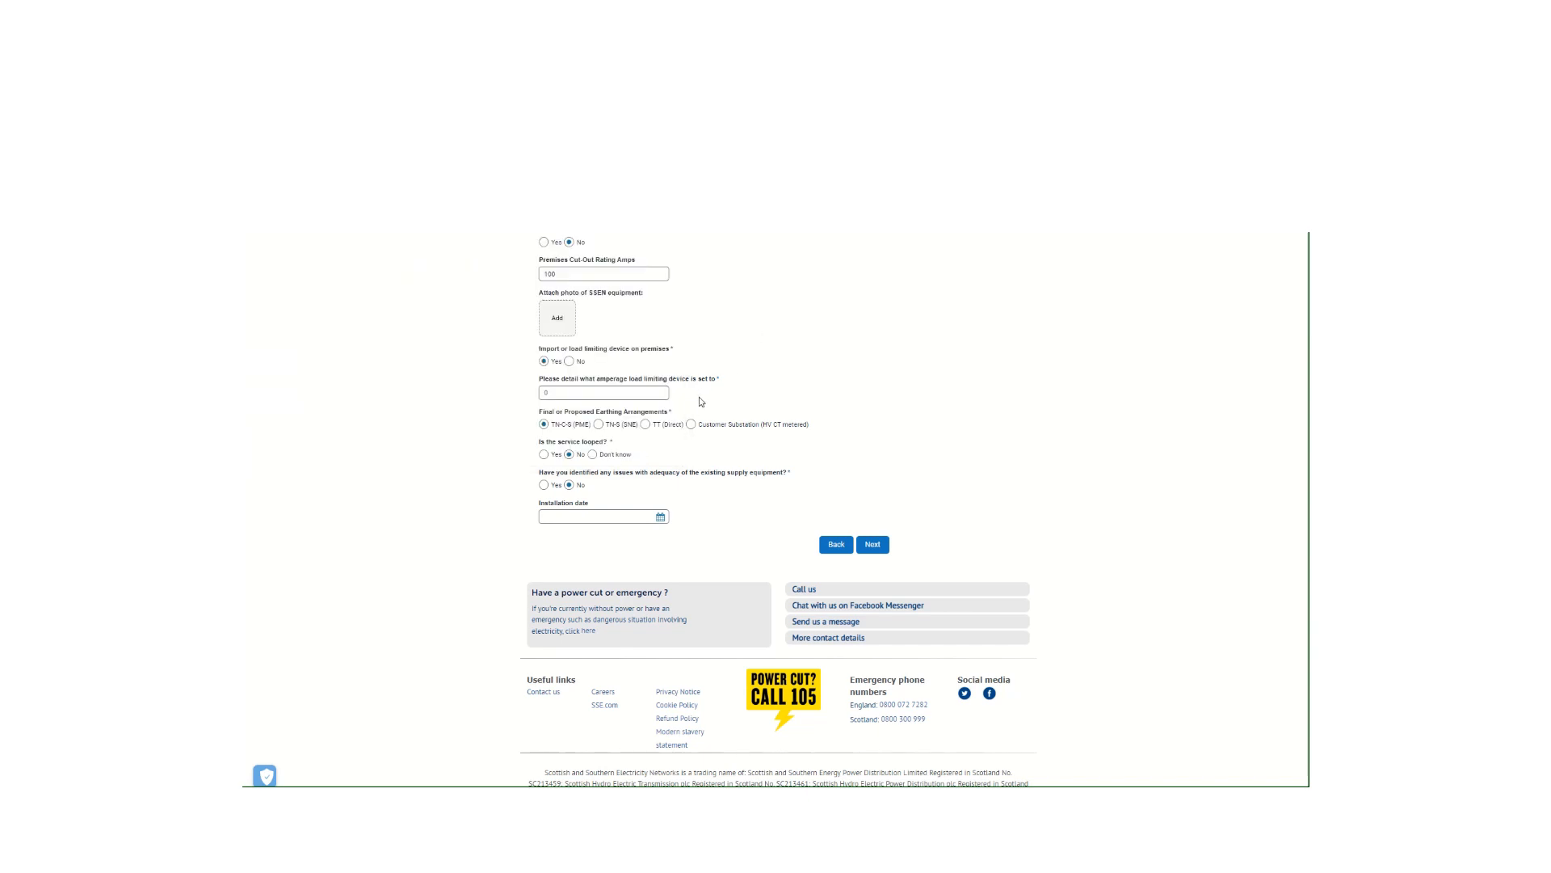
Complete the supply details with the load limiting device amperage, TN-C-S (PME) earthing and a December 2022 installation date, and continue to the device information.
left_click(542, 392)
left_click(578, 423)
left_click(660, 518)
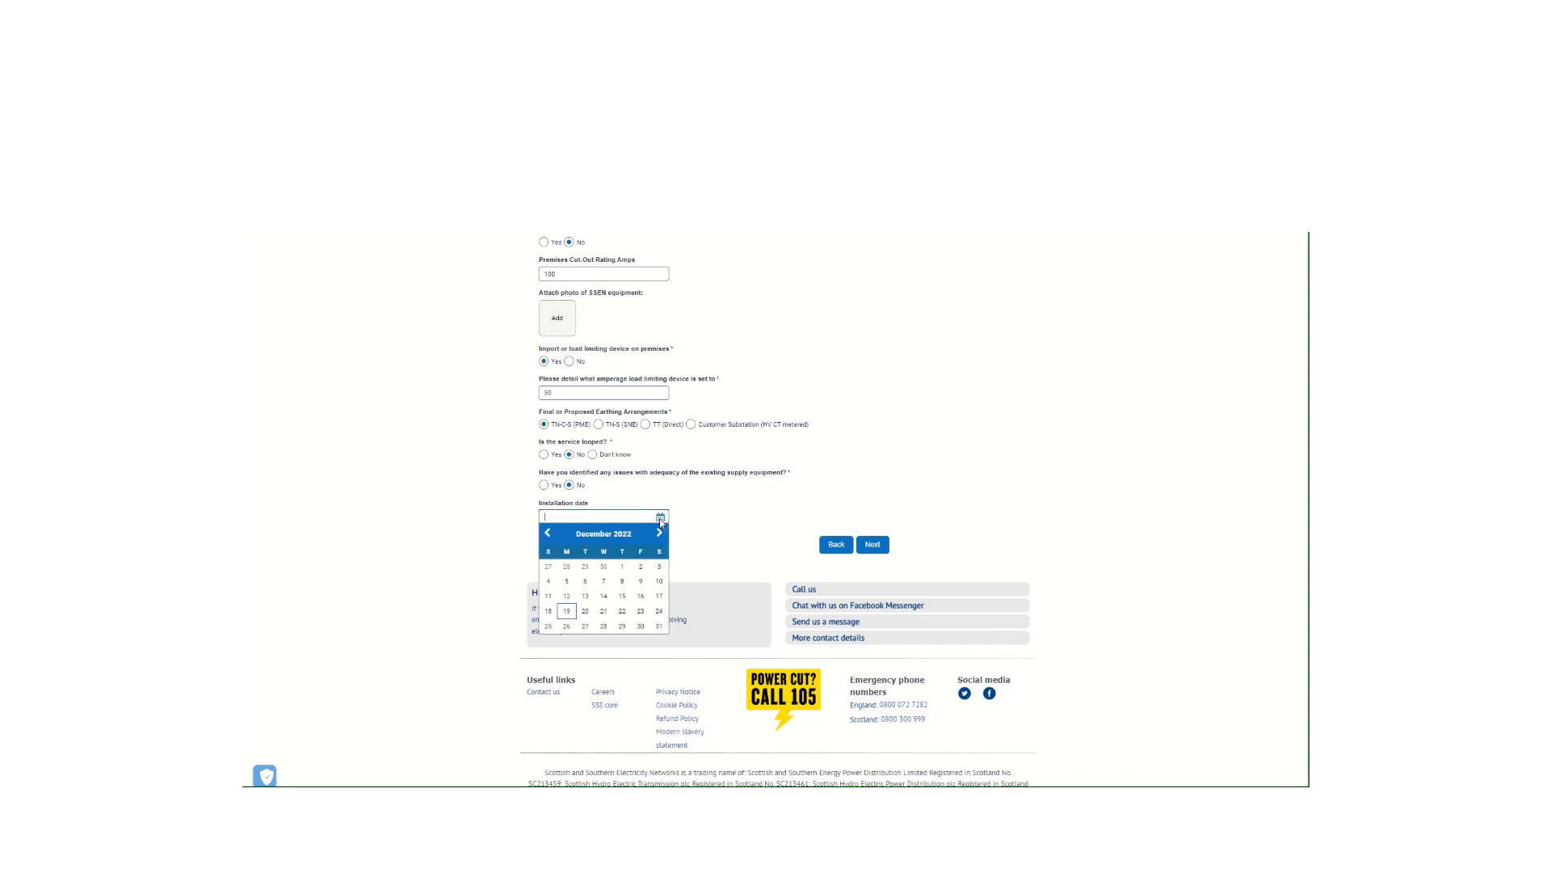
left_click(571, 599)
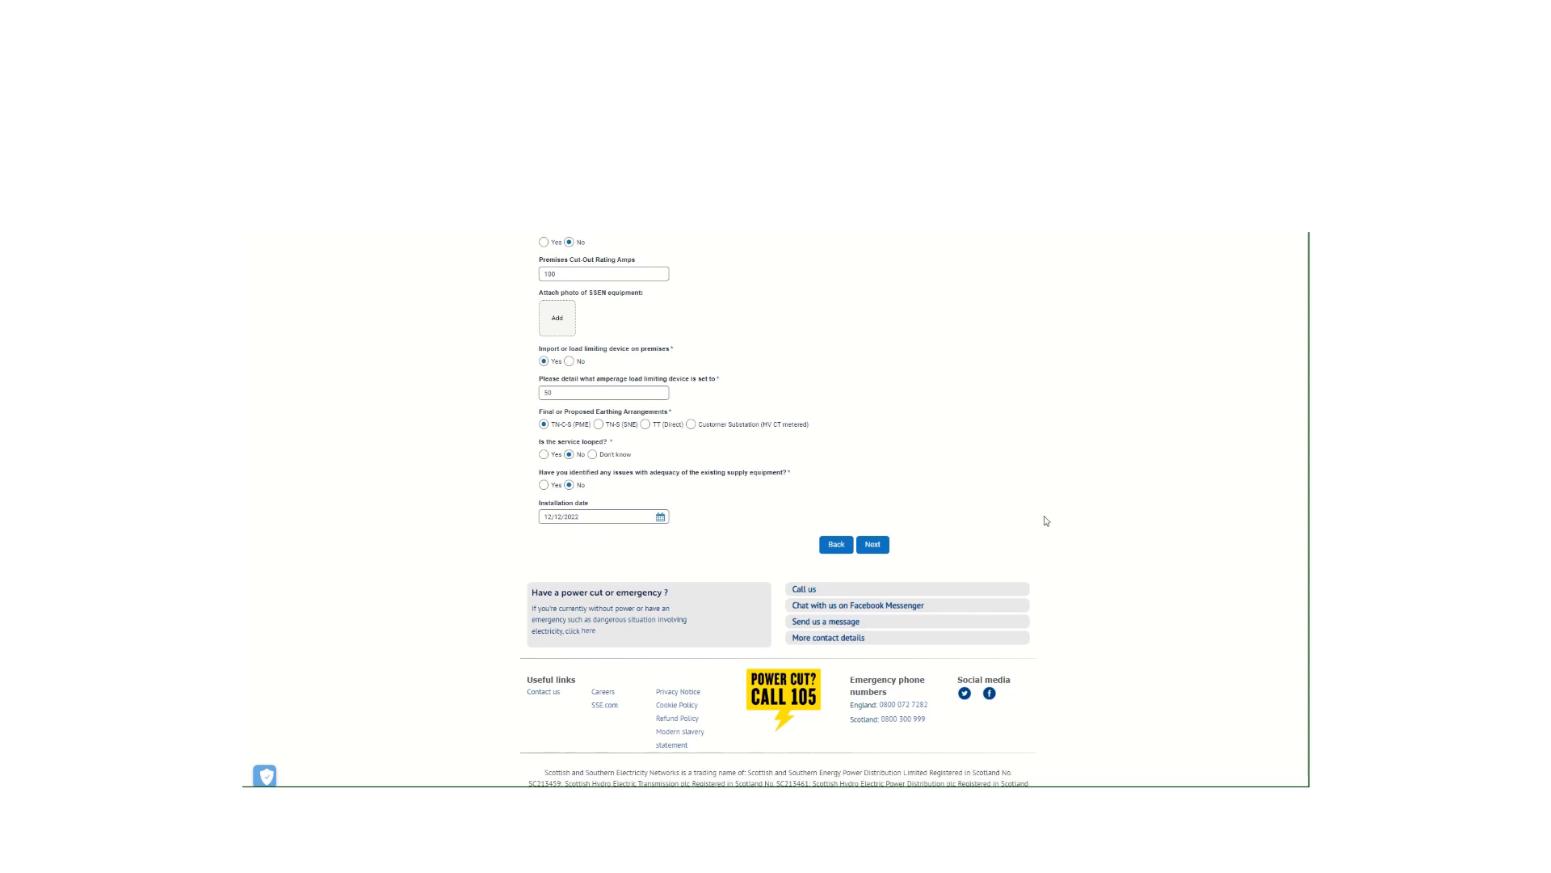
left_click(881, 546)
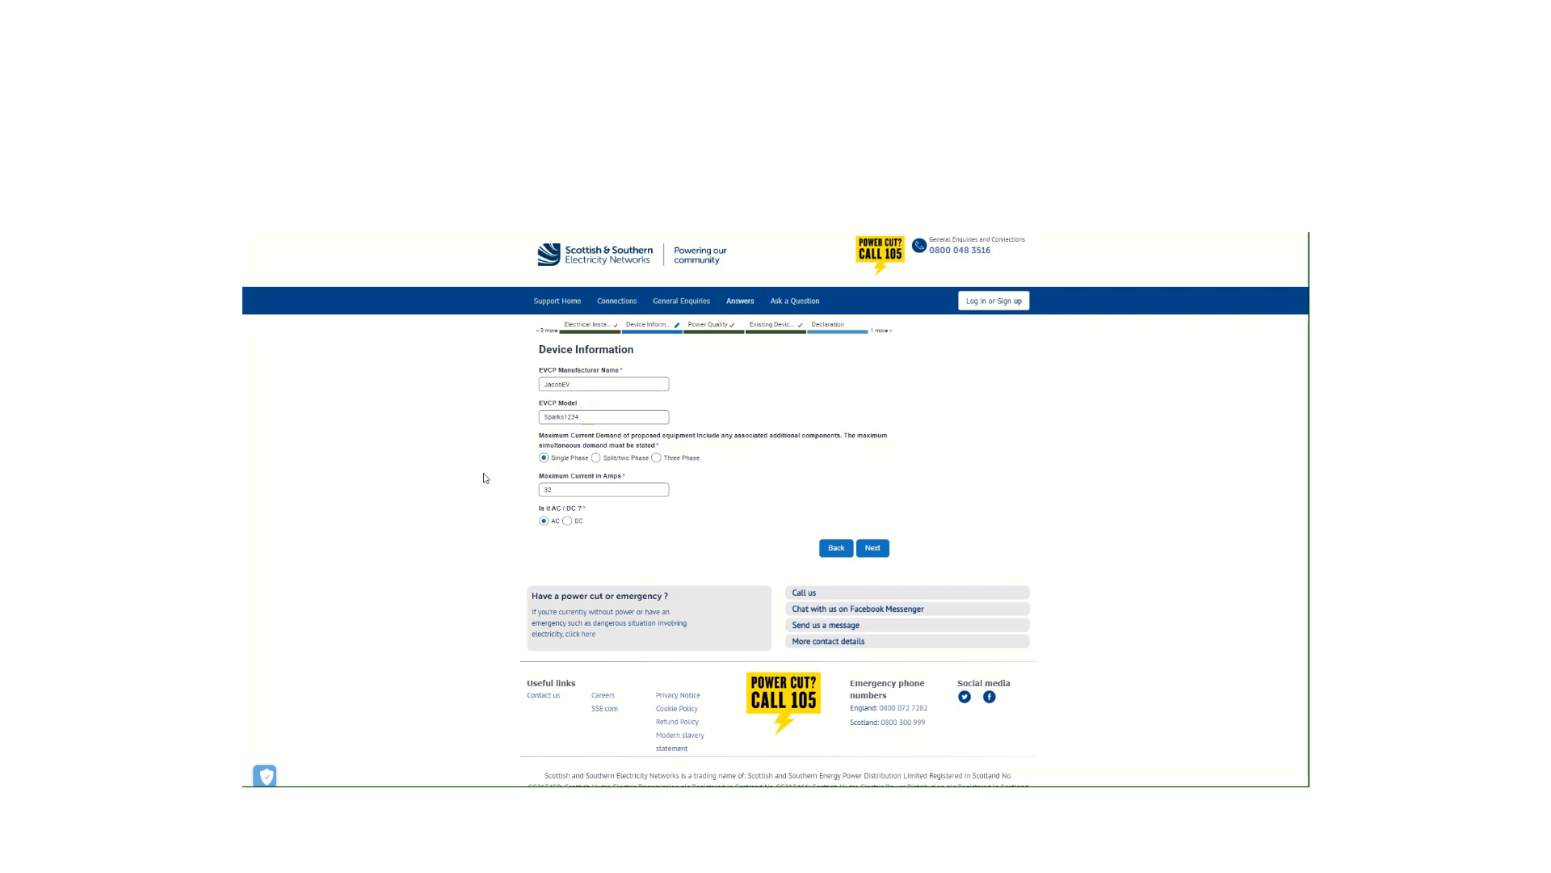
Try the DC supply type, exploring the Yes and No answers for the ENA register and power quality documentation questions.
left_click(569, 521)
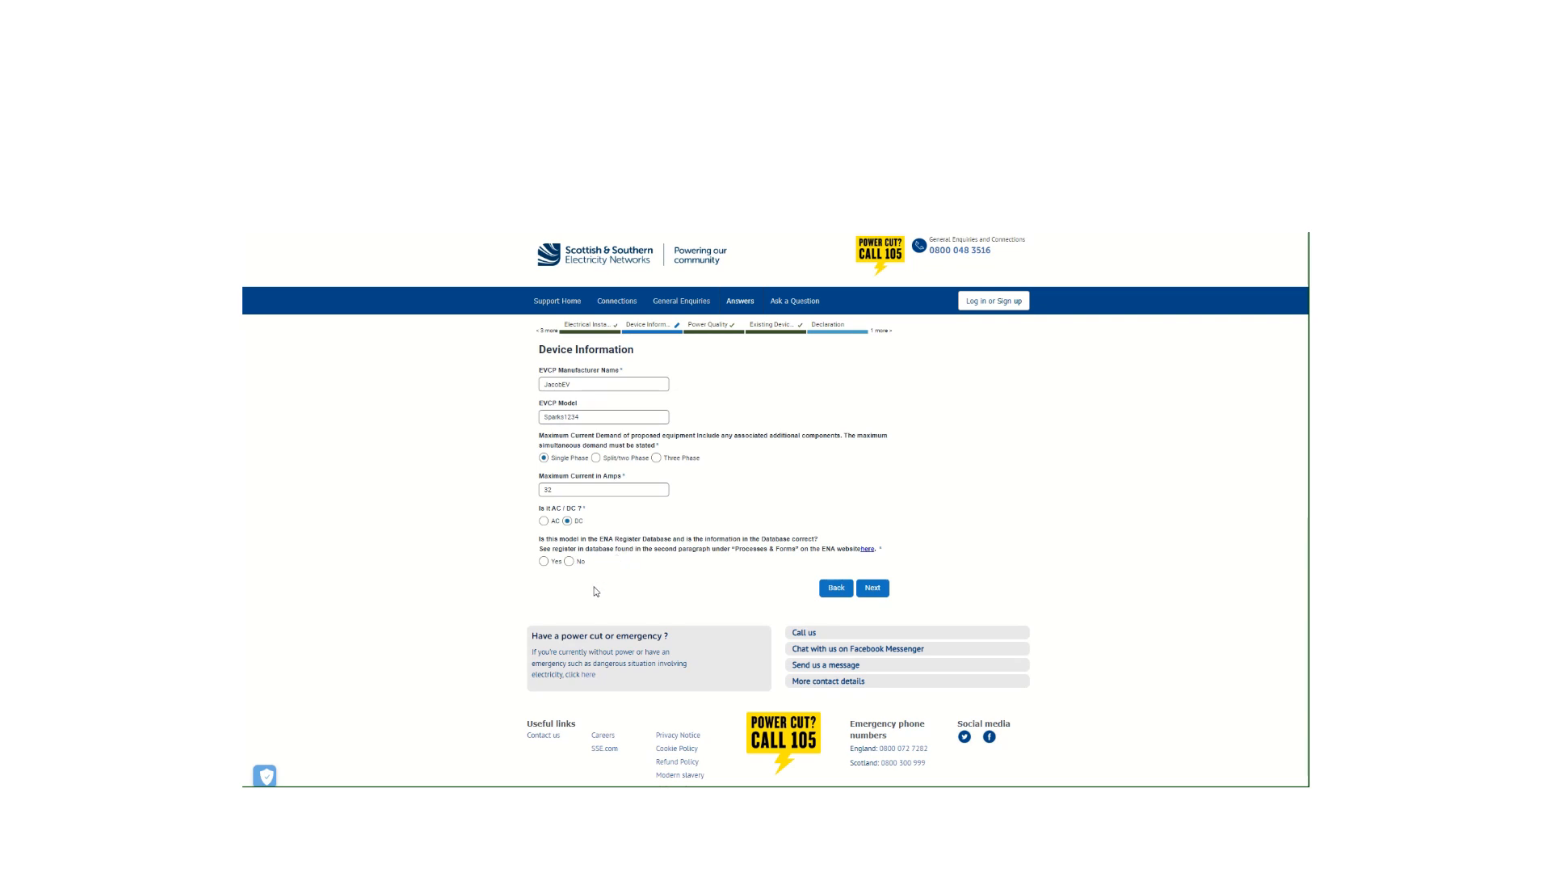
left_click(543, 561)
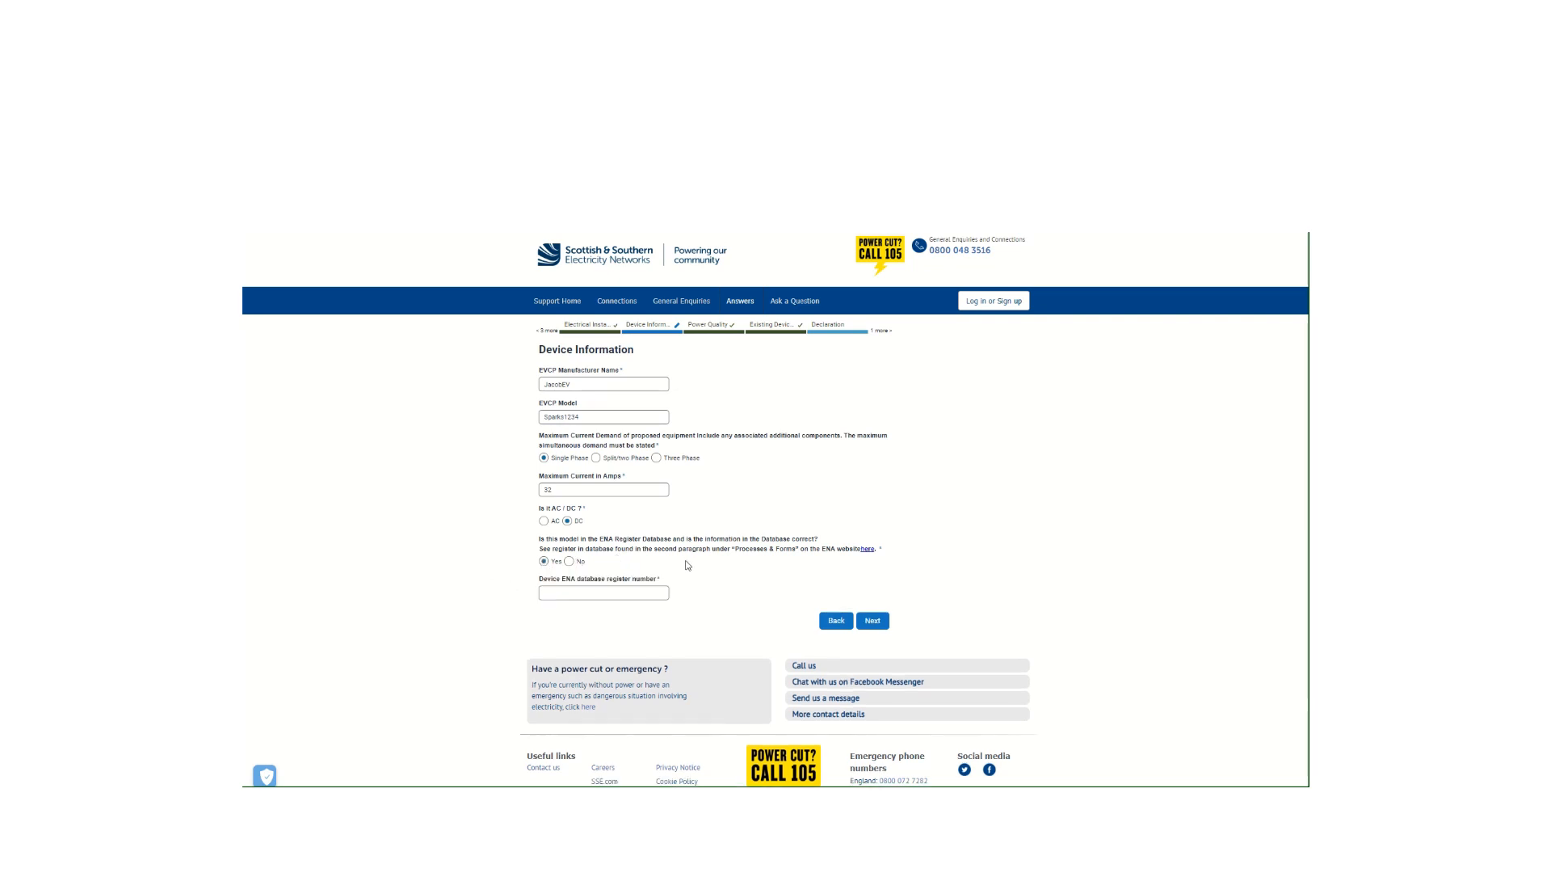
left_click(569, 561)
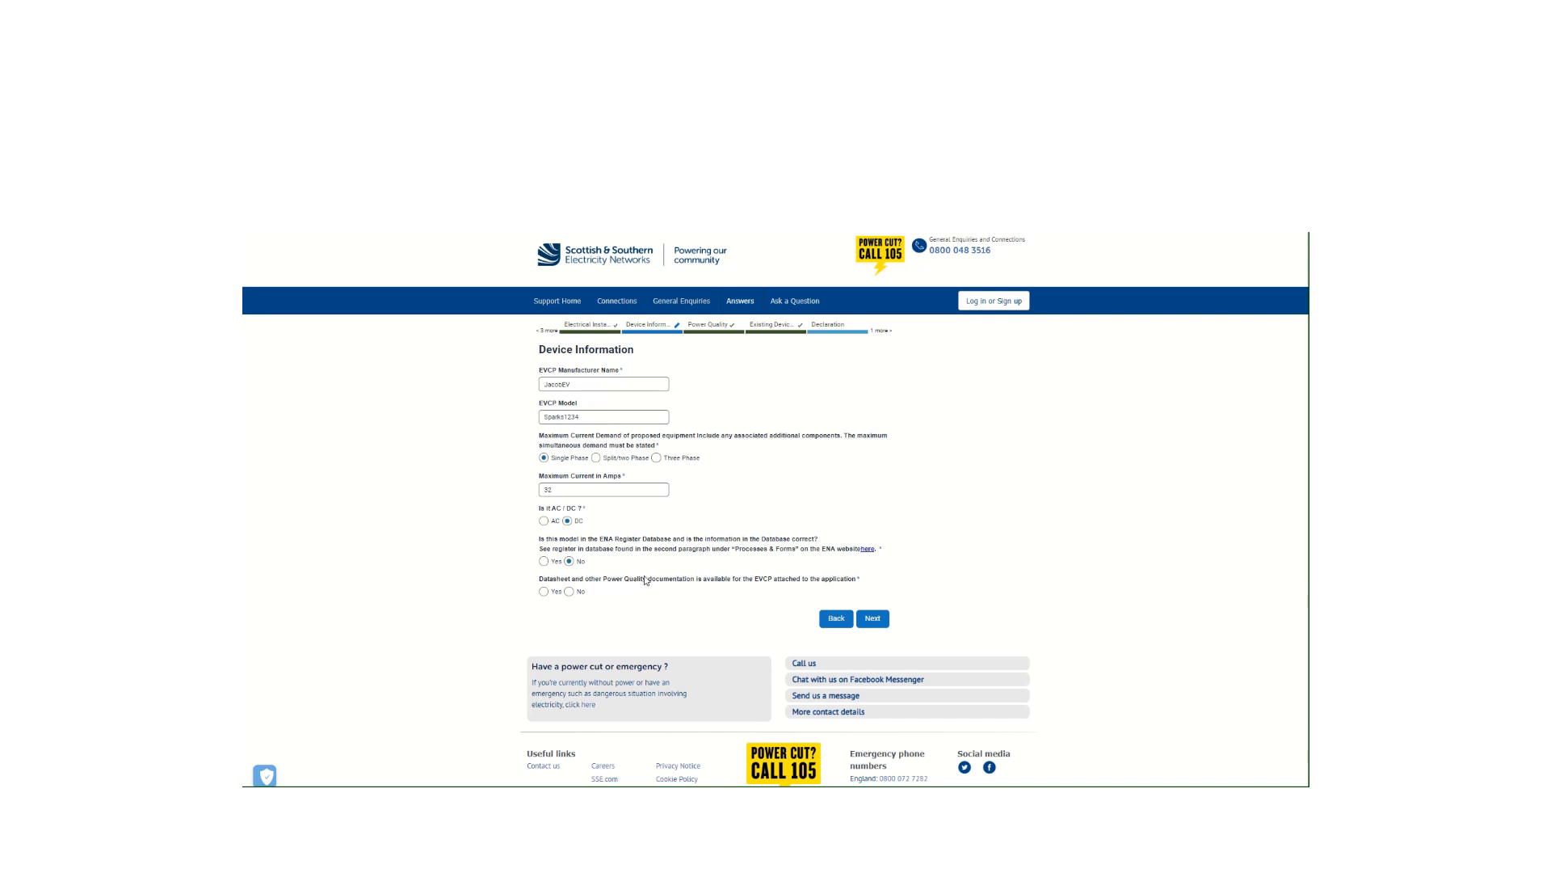
left_click(544, 592)
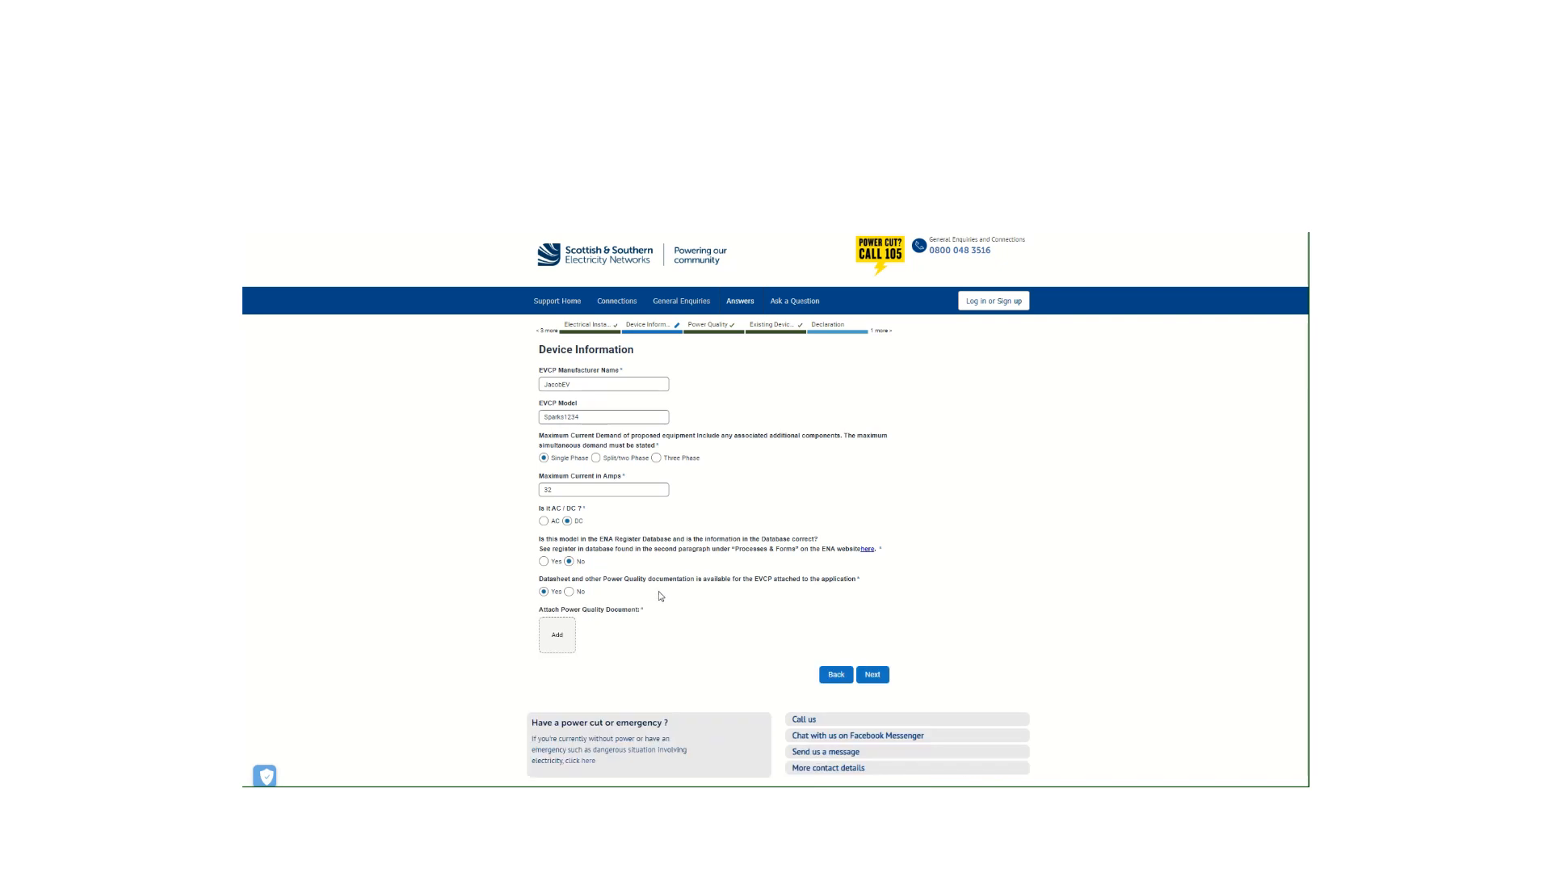
left_click(580, 589)
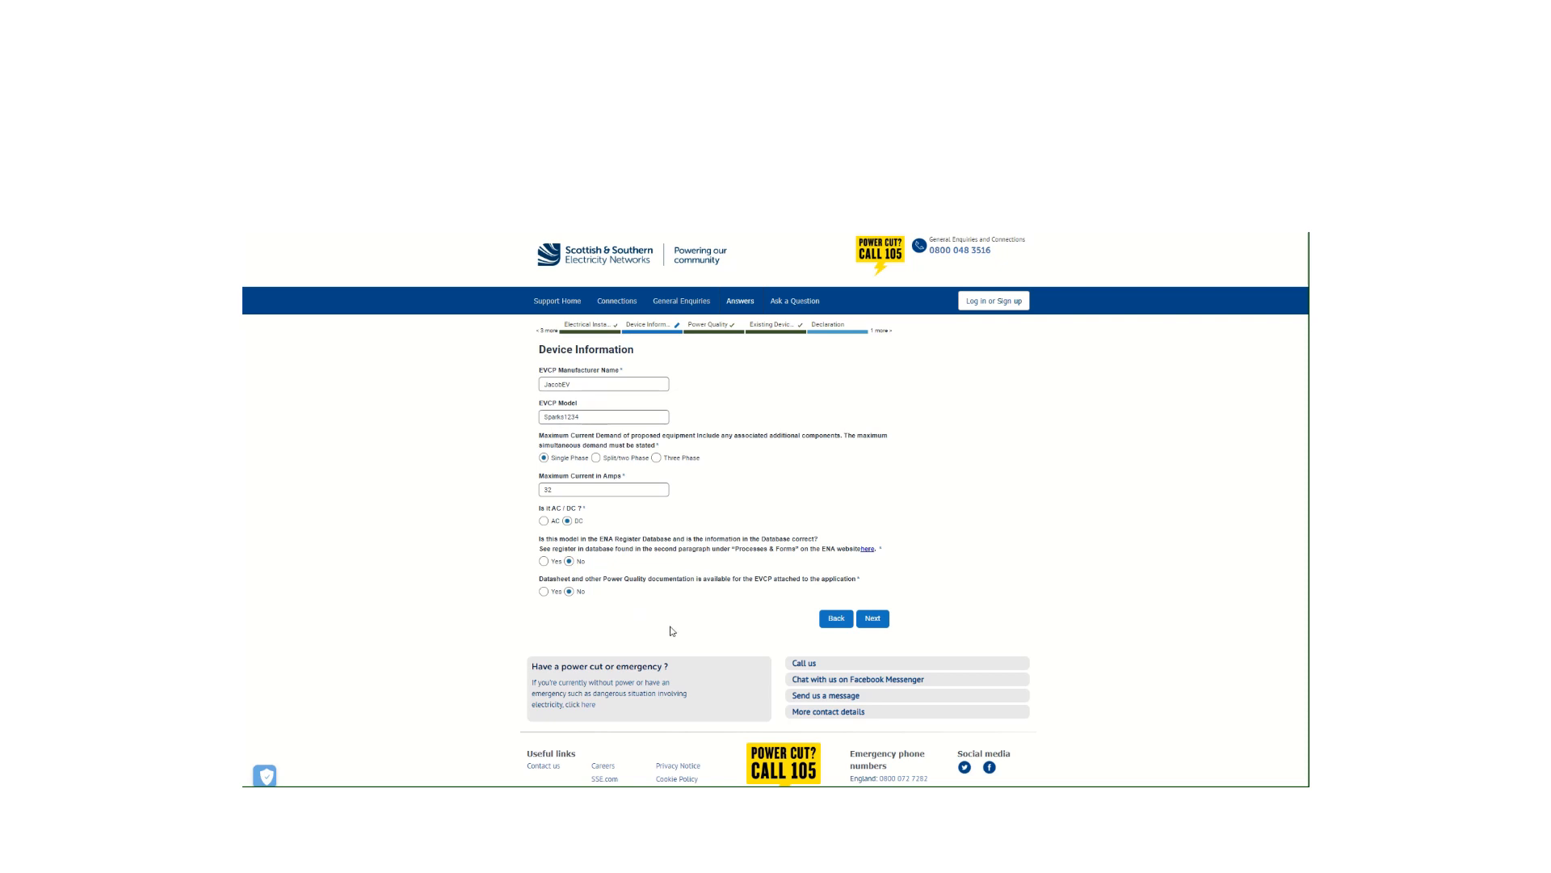
Set the charger's supply type to AC and continue to the existing devices information.
left_click(544, 521)
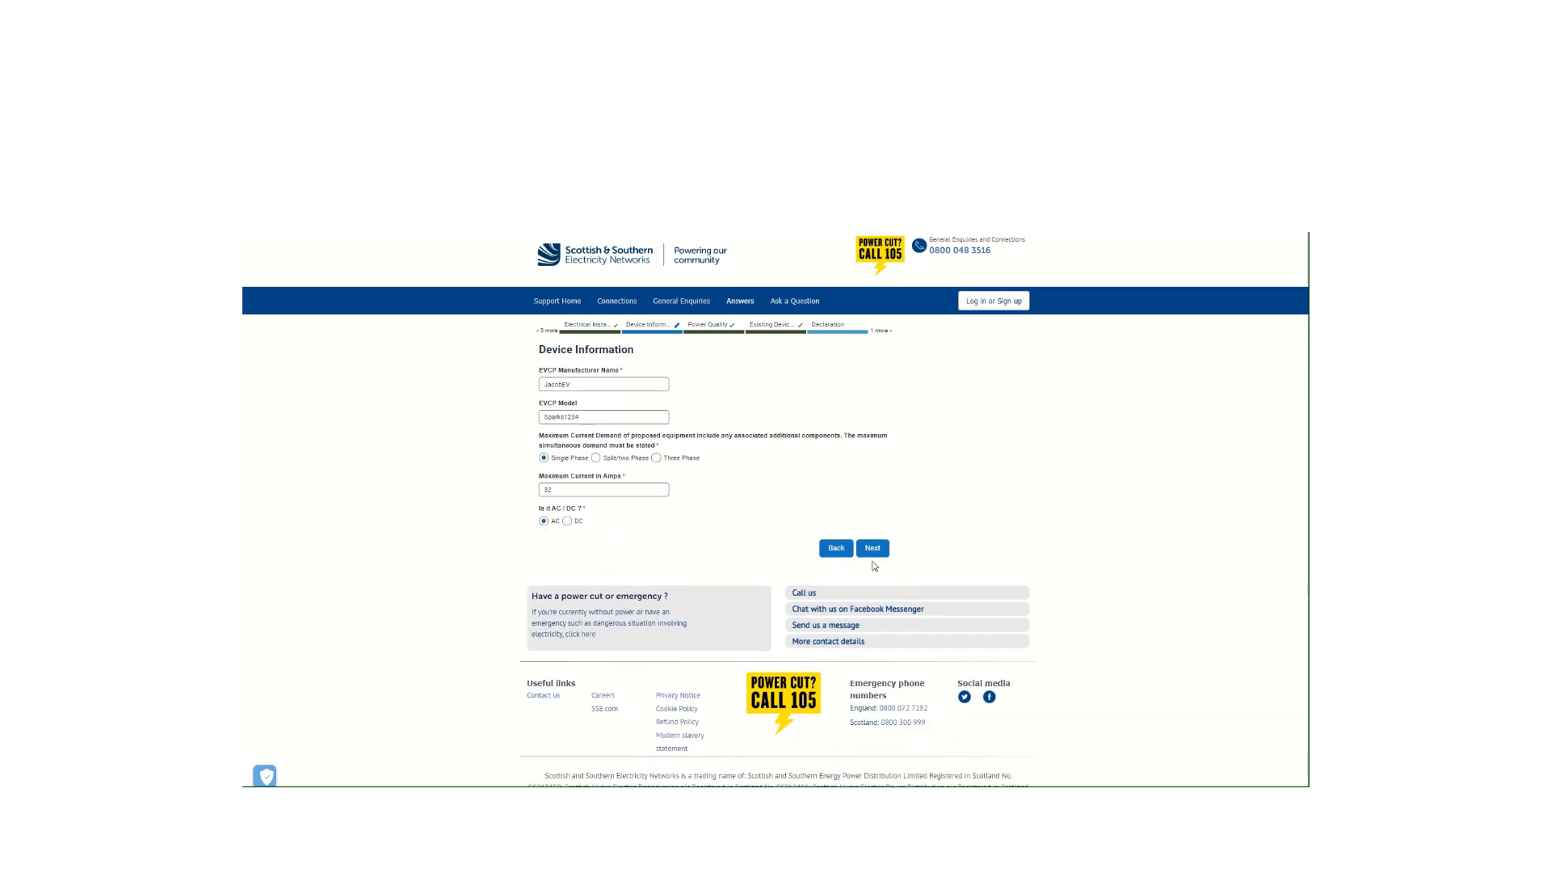
left_click(873, 549)
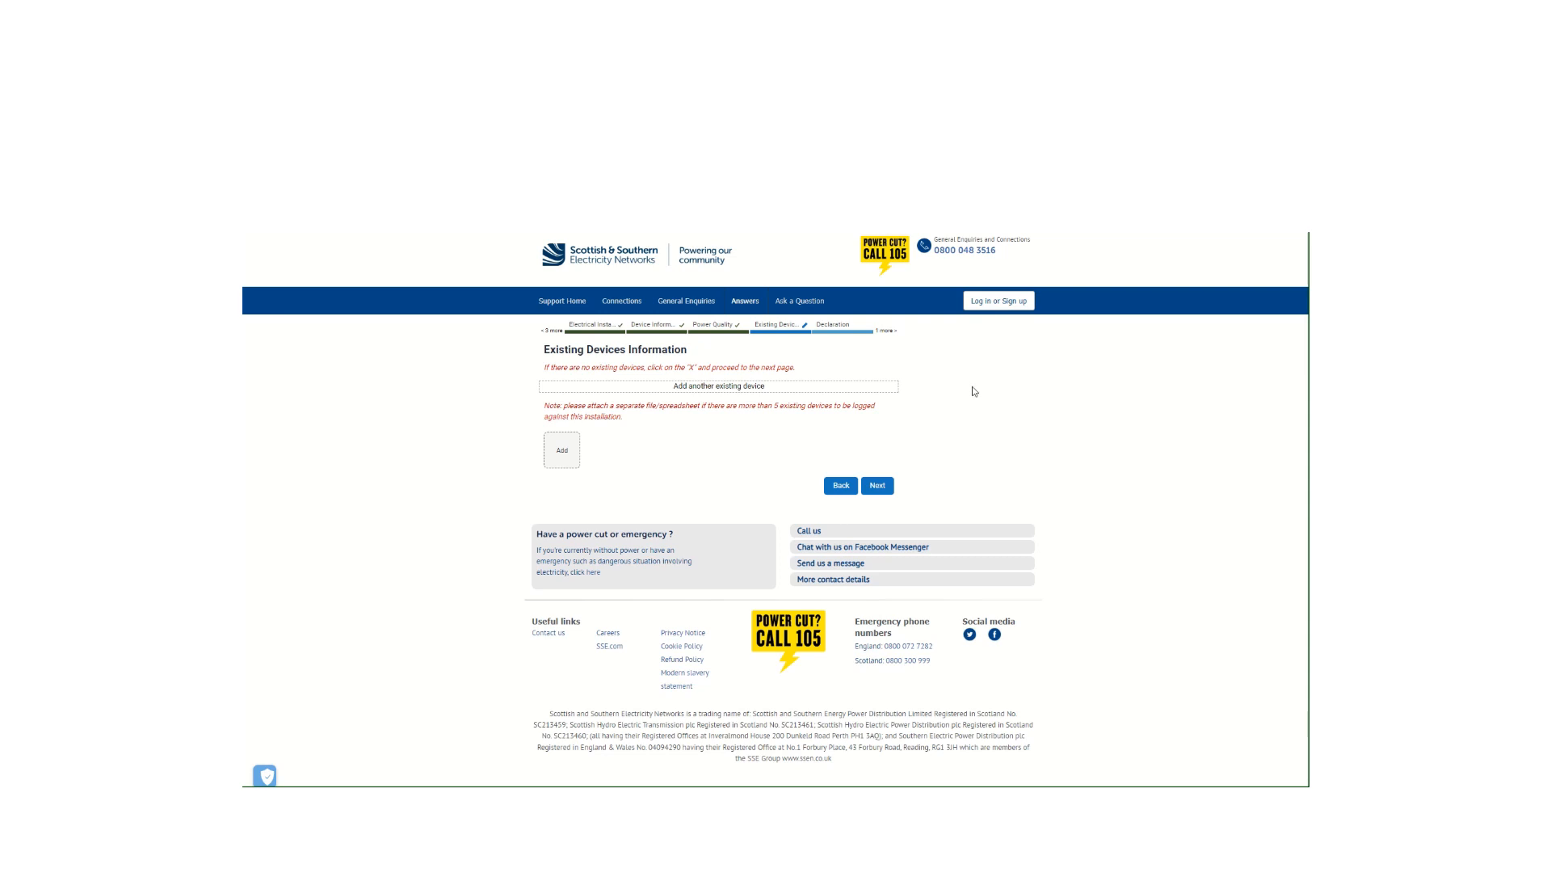
Try adding two existing device entries, checking the available technology types, and remove both entries.
left_click(733, 392)
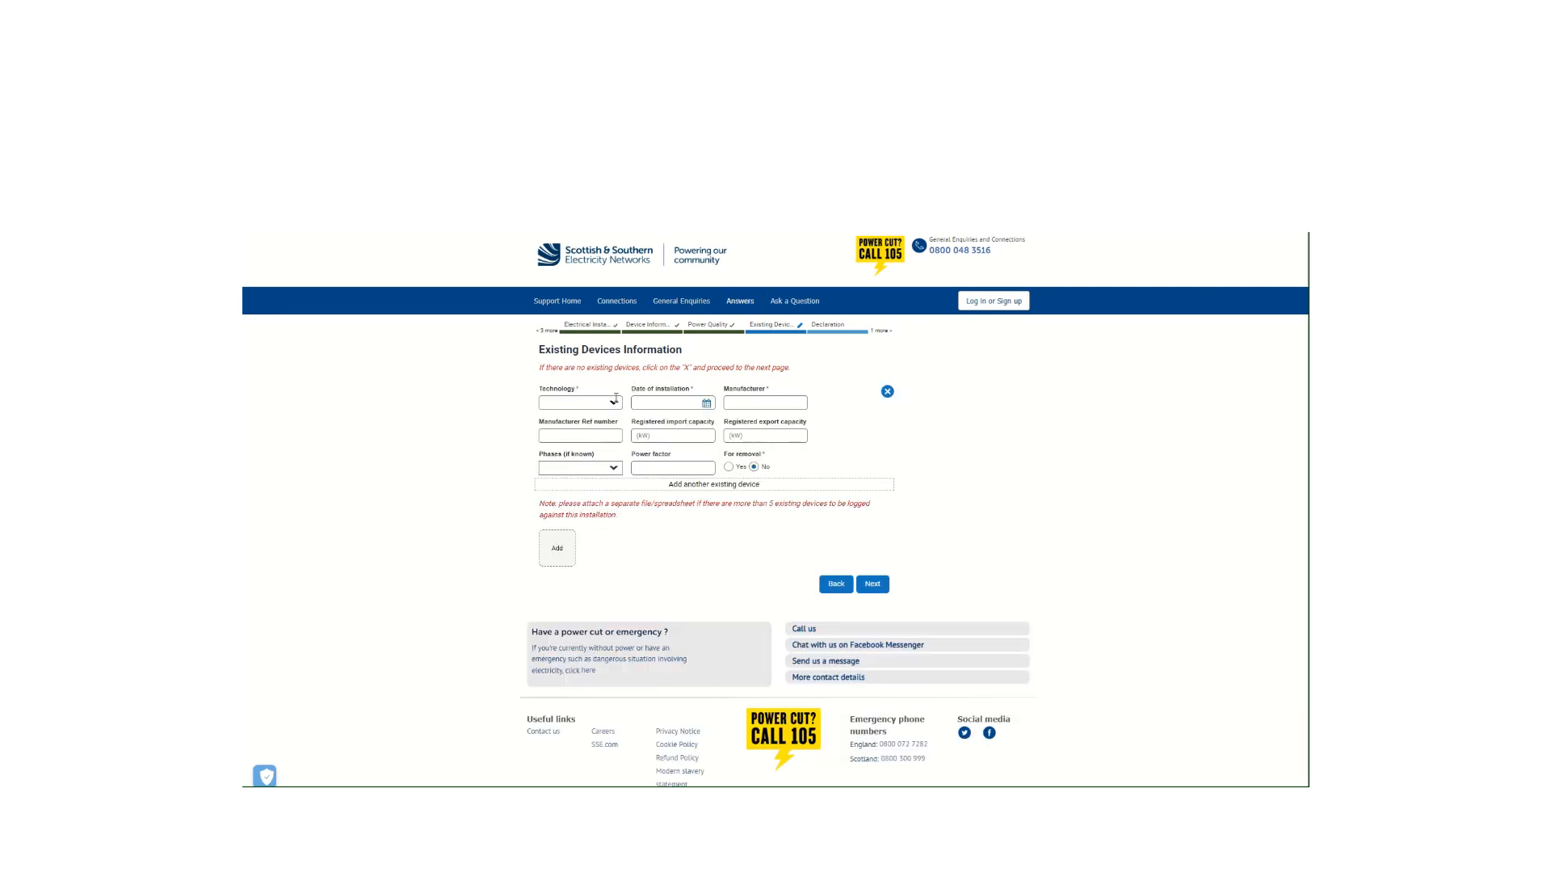
left_click(614, 401)
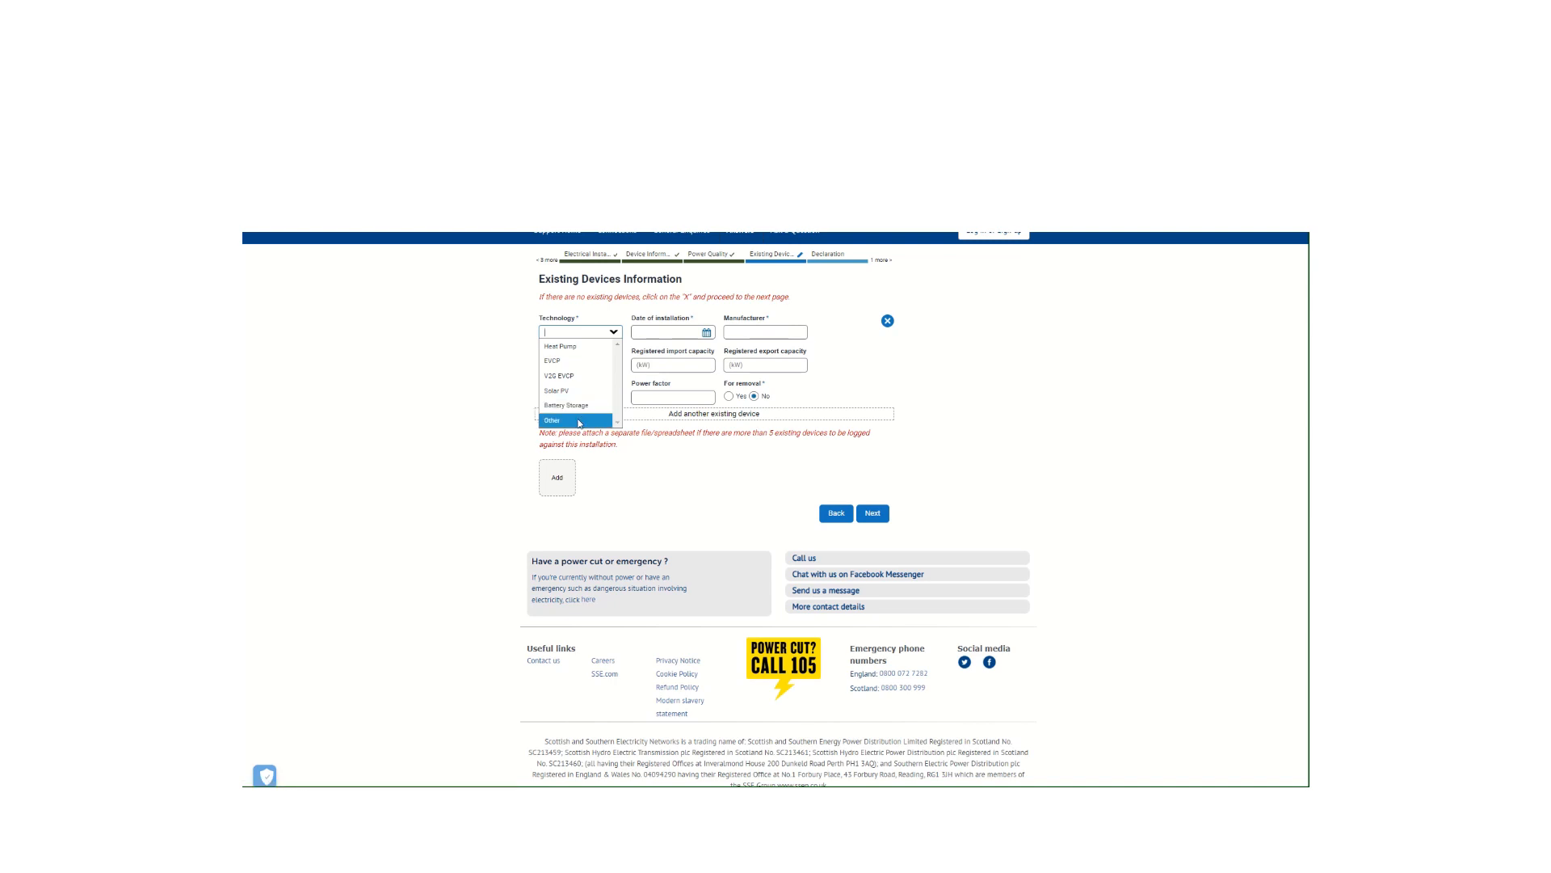
left_click(995, 342)
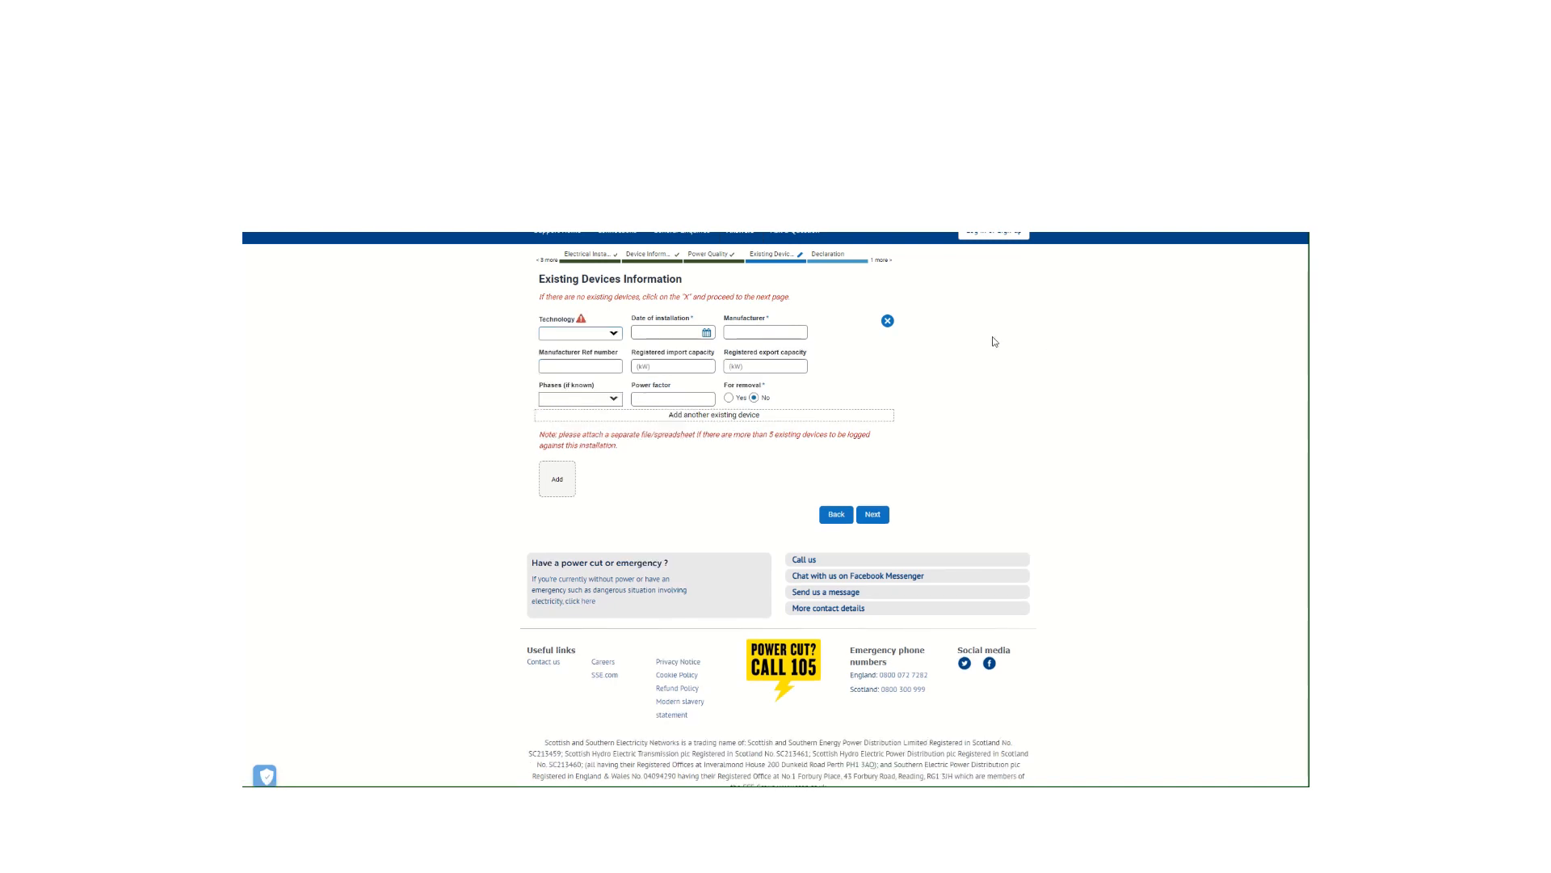
left_click(740, 415)
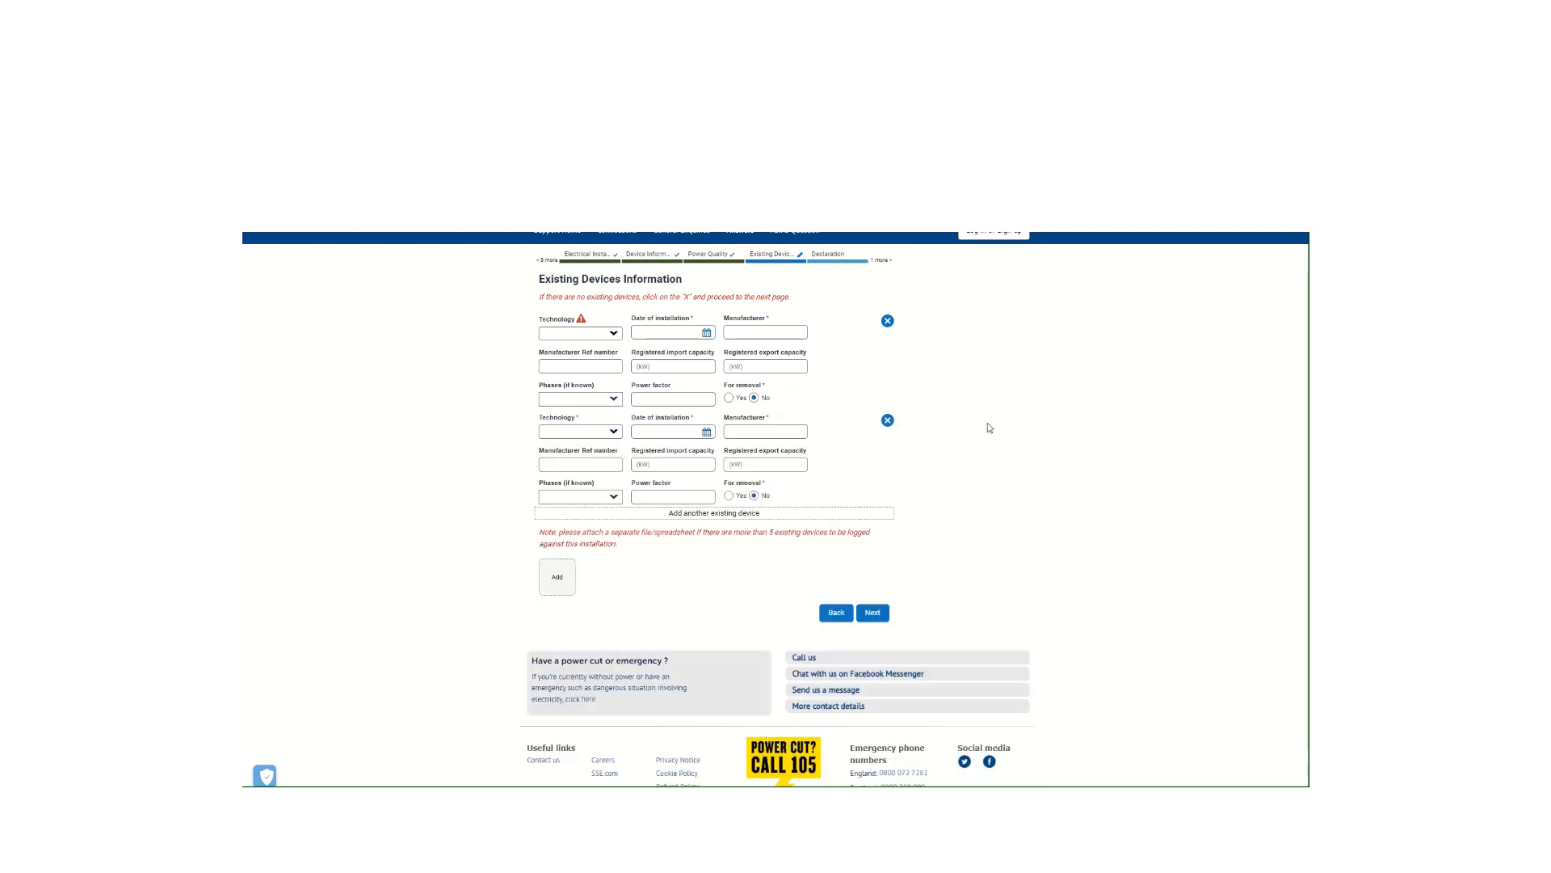
left_click(887, 421)
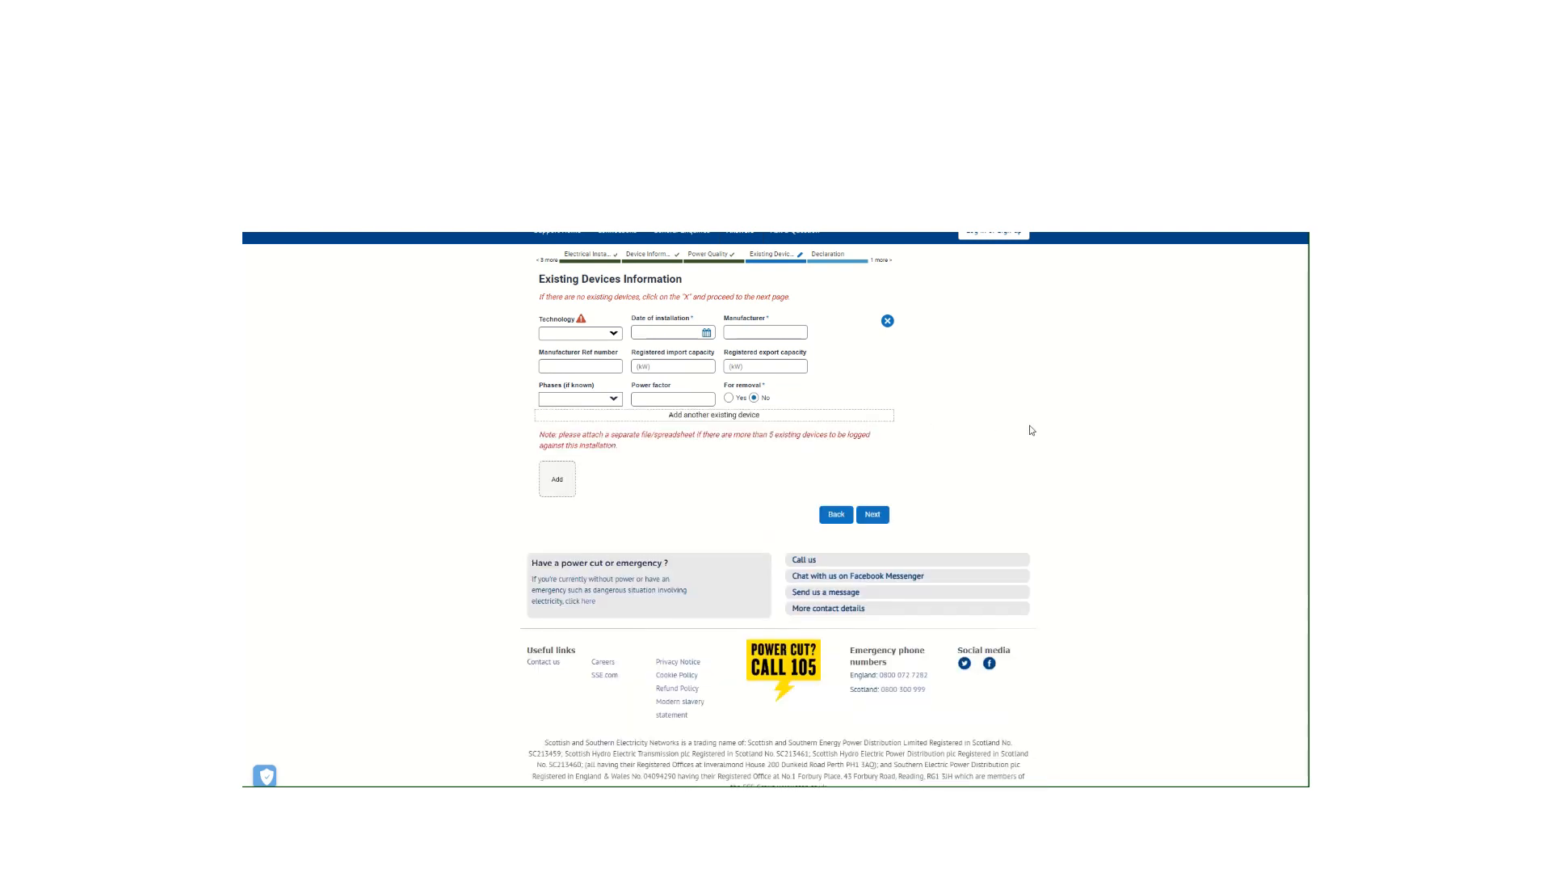
left_click(887, 321)
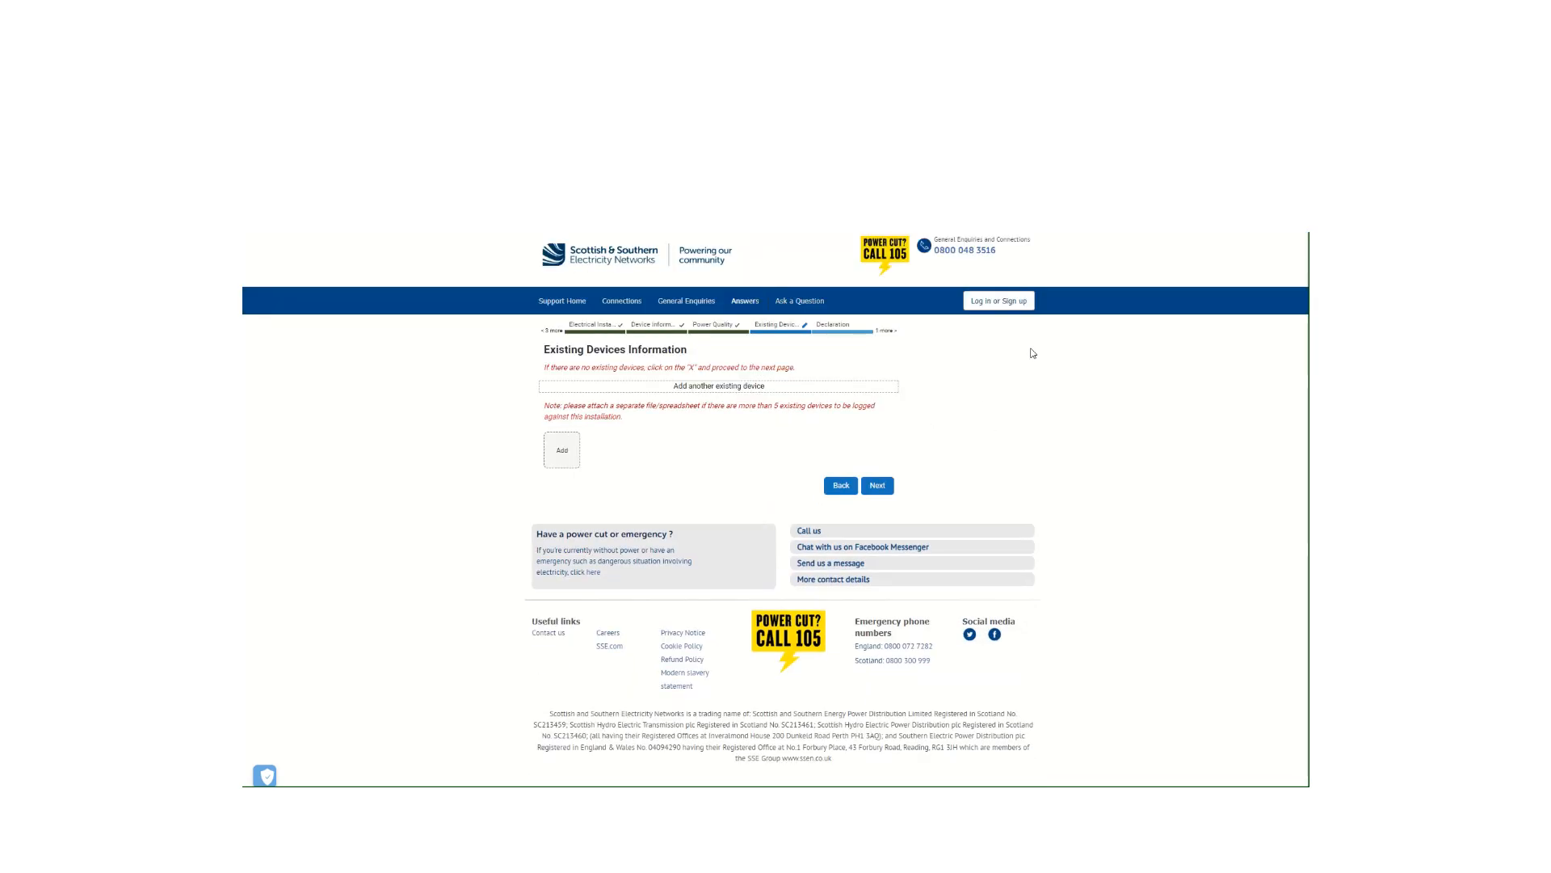
Continue to the declaration without listing any existing devices.
left_click(879, 486)
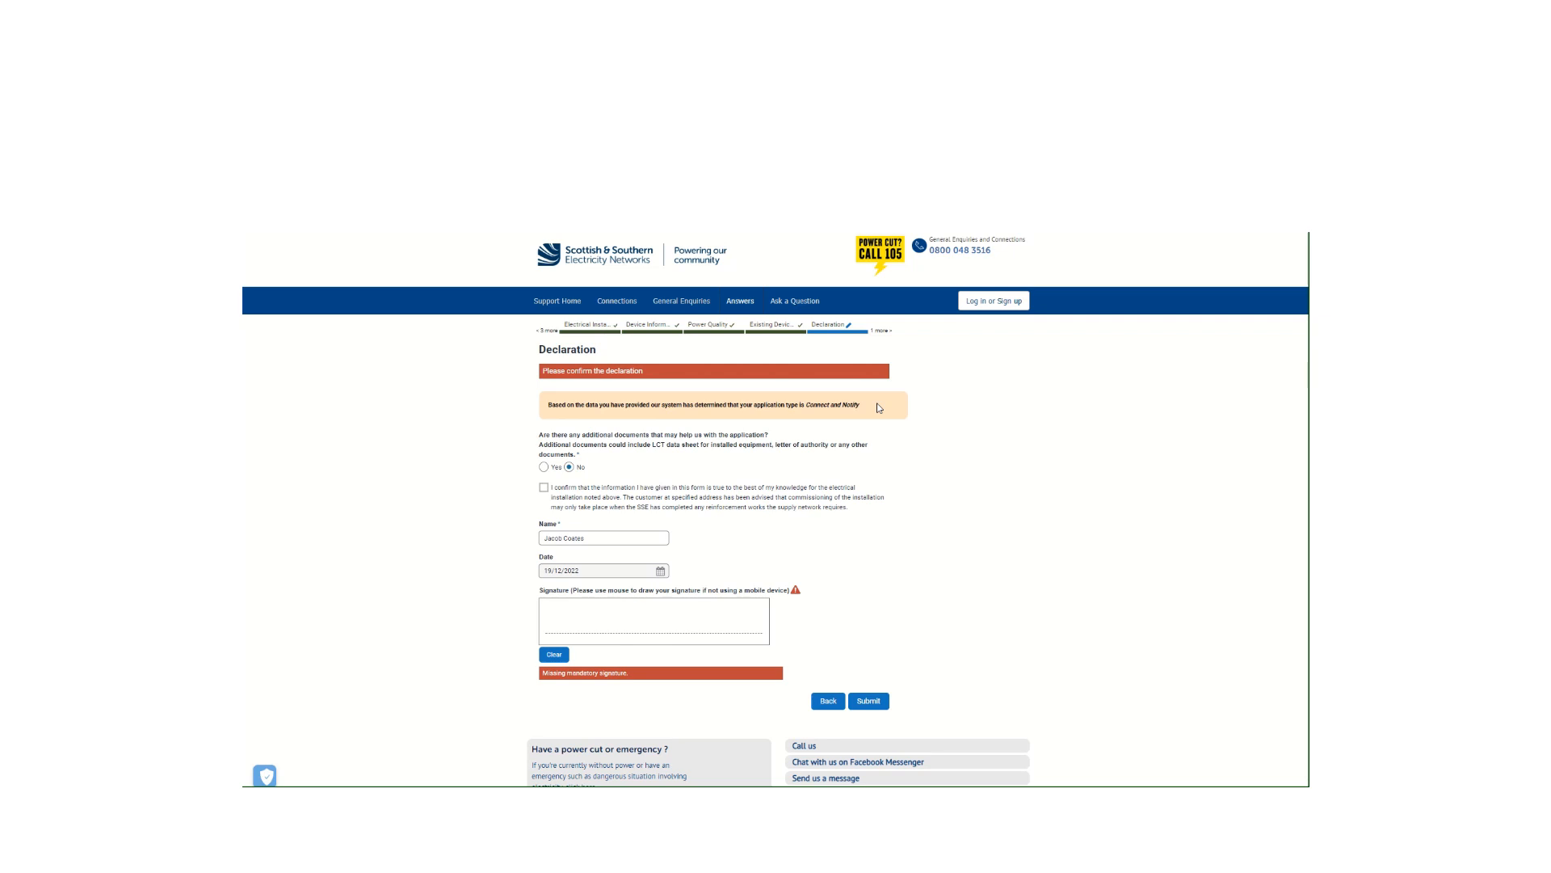
Return to the electricity supply details, accepting the loss of declaration changes, and set the load limiting device amperage to 65.
left_click(587, 328)
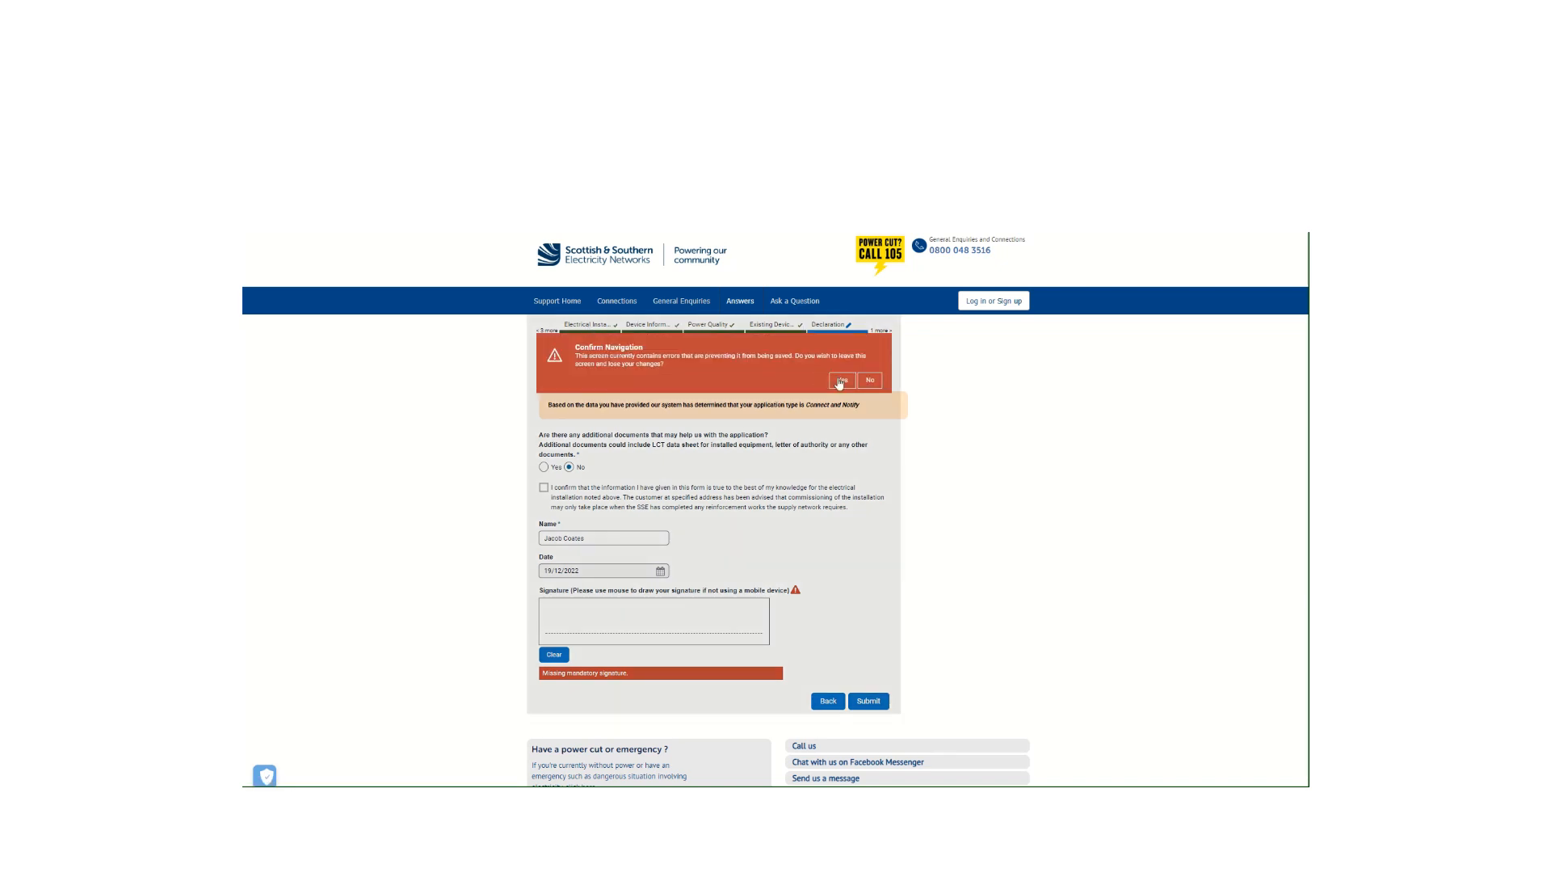
left_click(841, 380)
scroll(1000, 520, "down", 5)
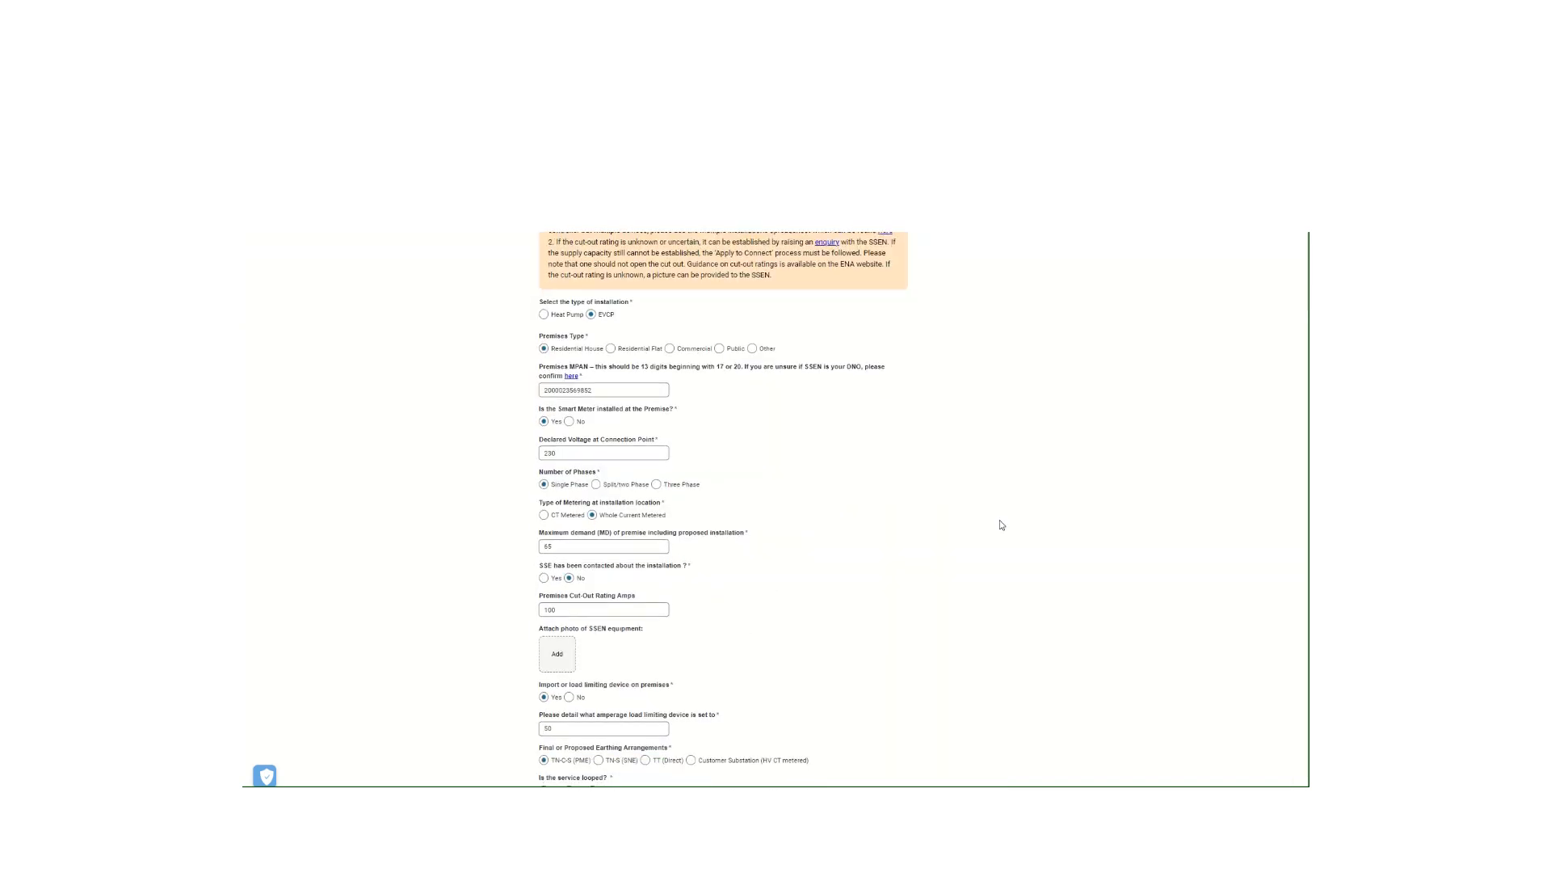
scroll(602, 578, "down", 2)
scroll(630, 484, "down", 2)
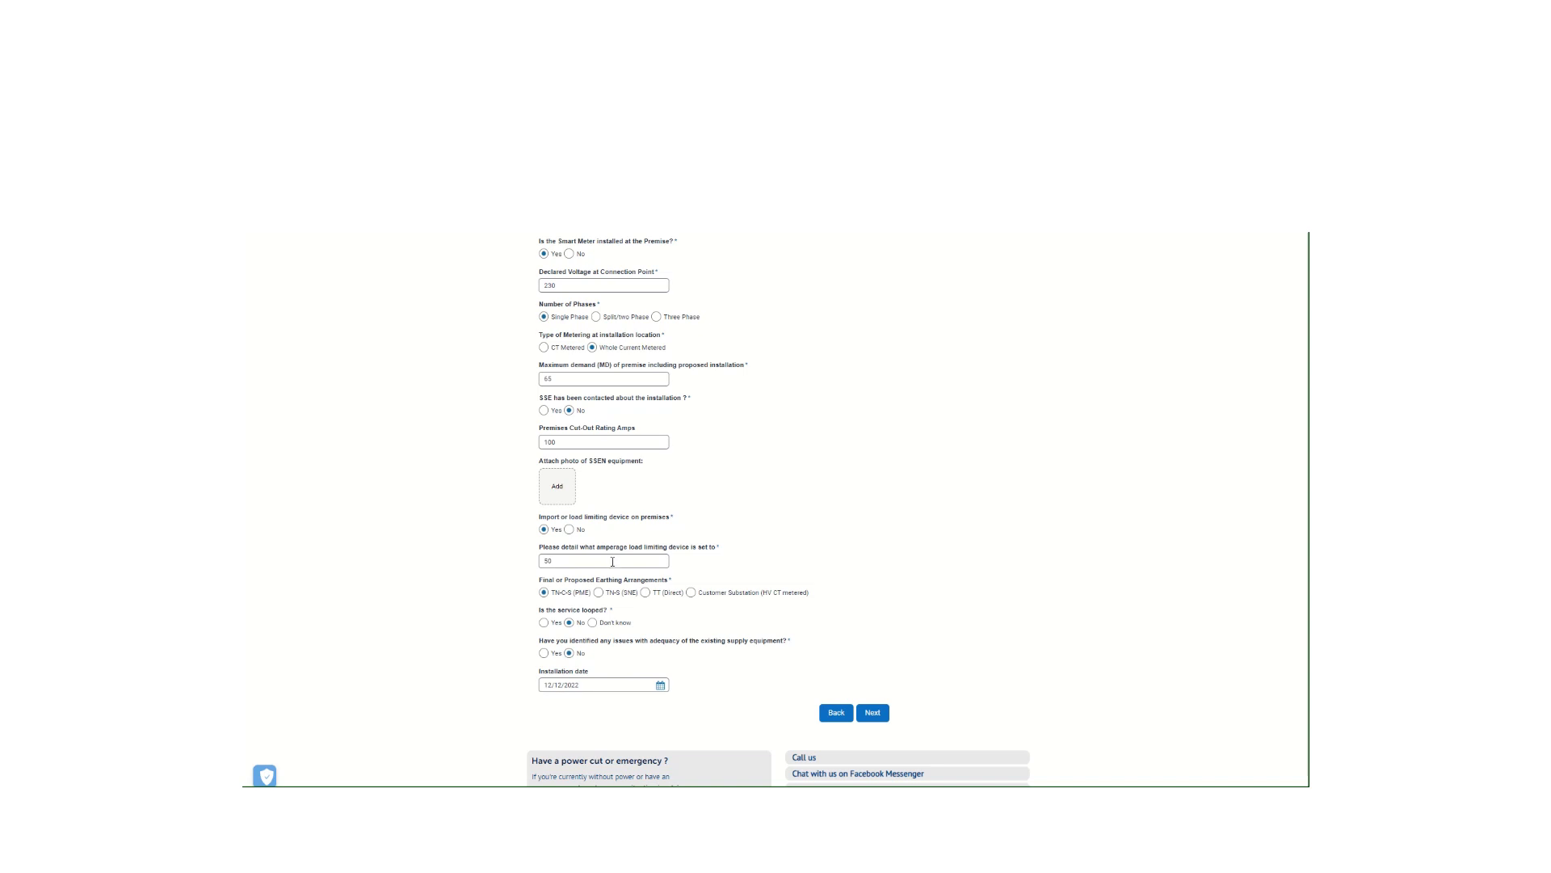
left_click(572, 564)
key("BackSpace")
key("BackSpace")
type("65")
Proceed through the device and existing devices pages to the declaration and highlight the determined application type.
left_click(884, 713)
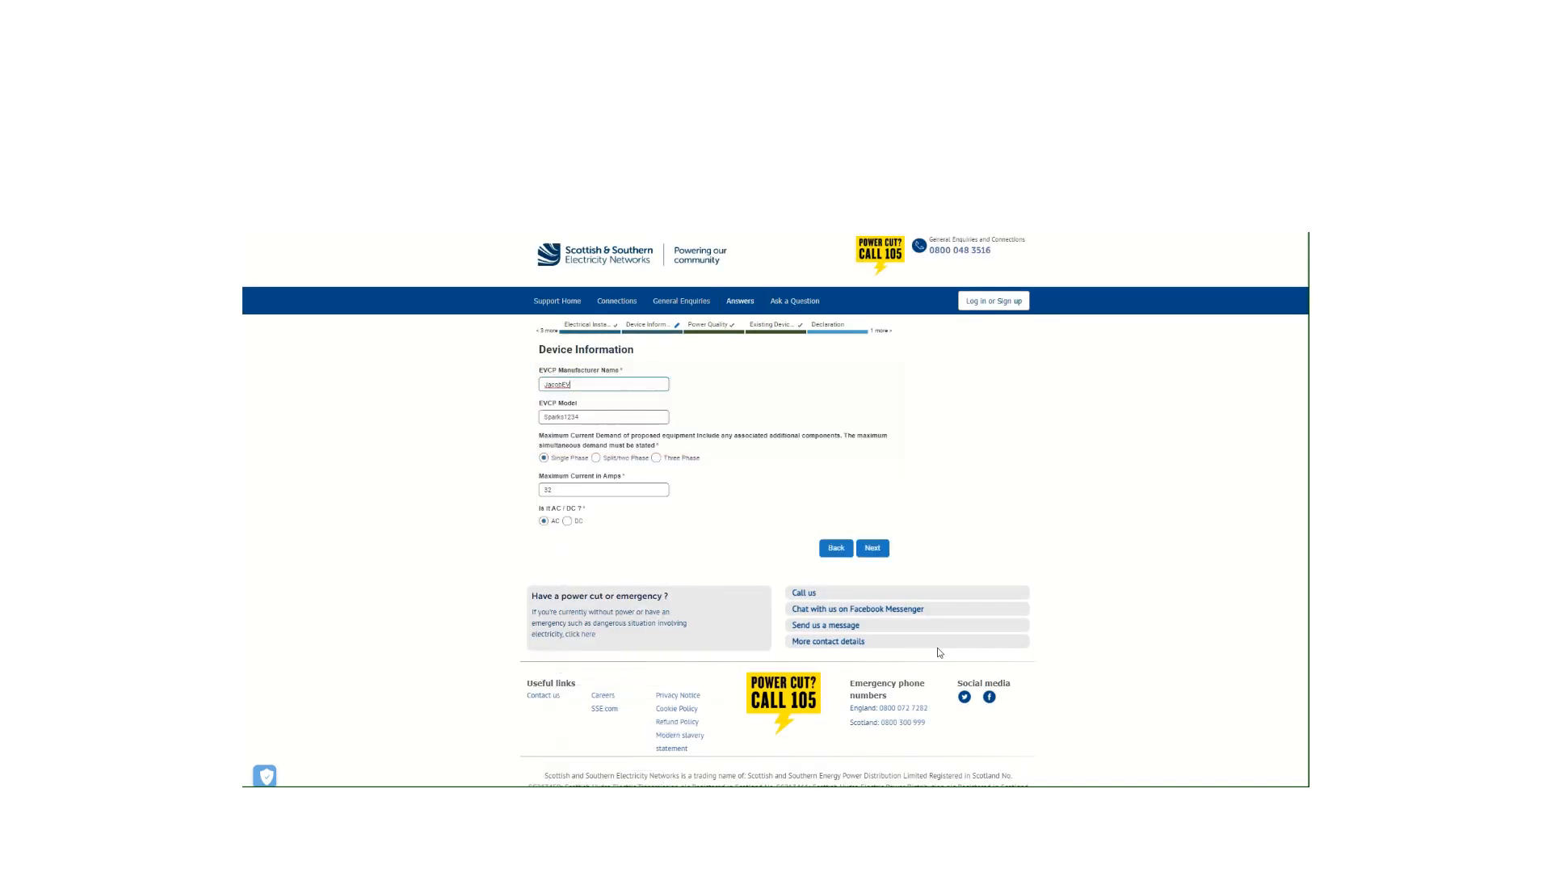
left_click(873, 548)
left_click(881, 488)
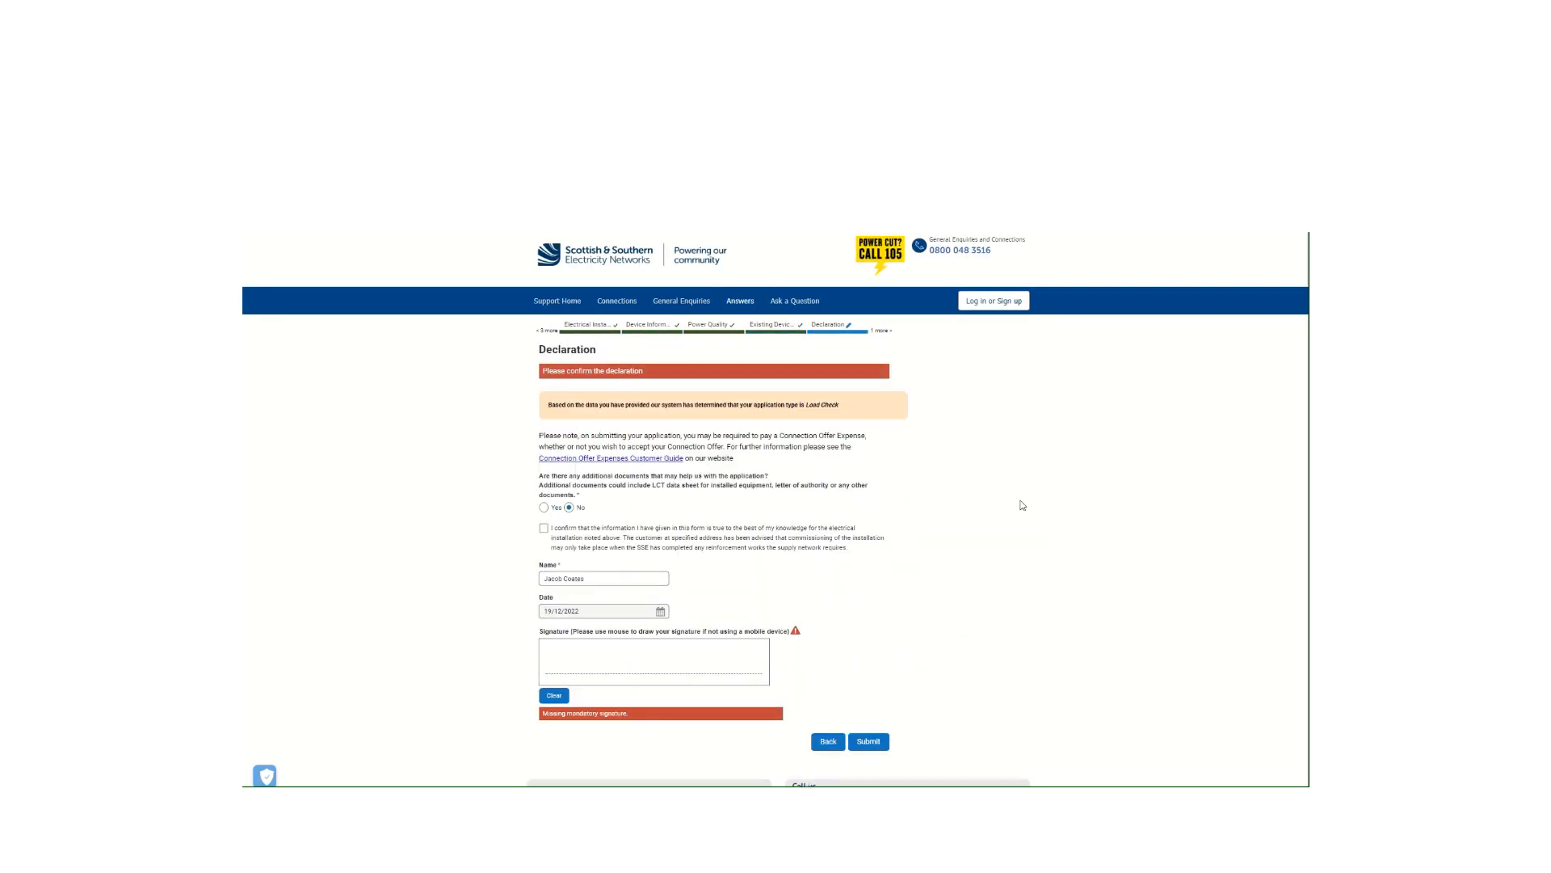
left_click_drag(806, 406, 856, 412)
left_click(992, 441)
Answer Yes to having additional supporting documents and confirm the declaration that the information given is true.
left_click(543, 507)
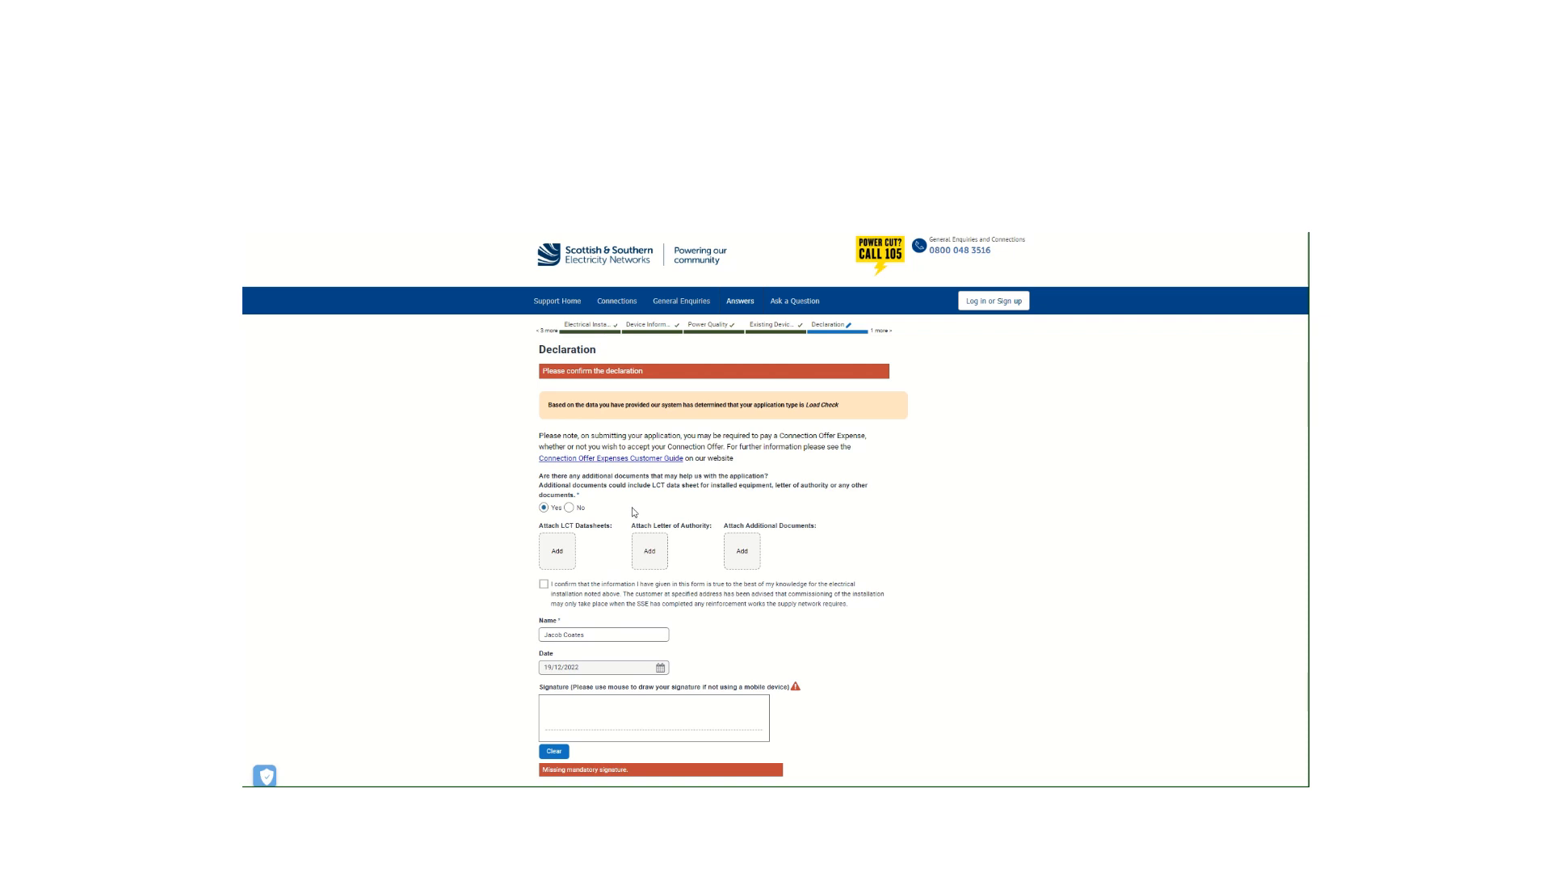
left_click(569, 507)
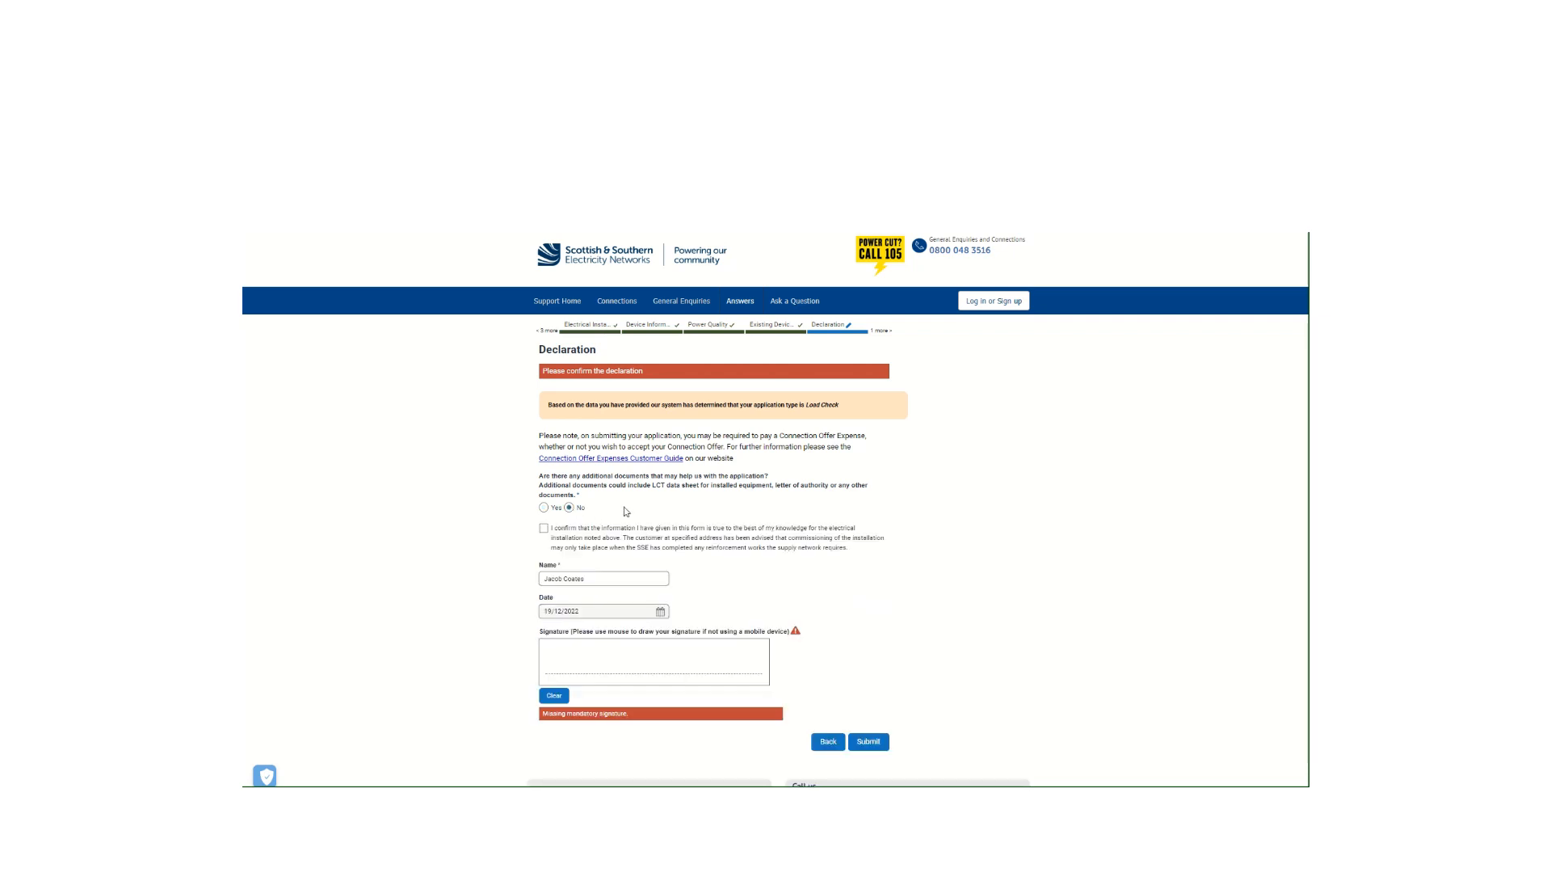
left_click(544, 507)
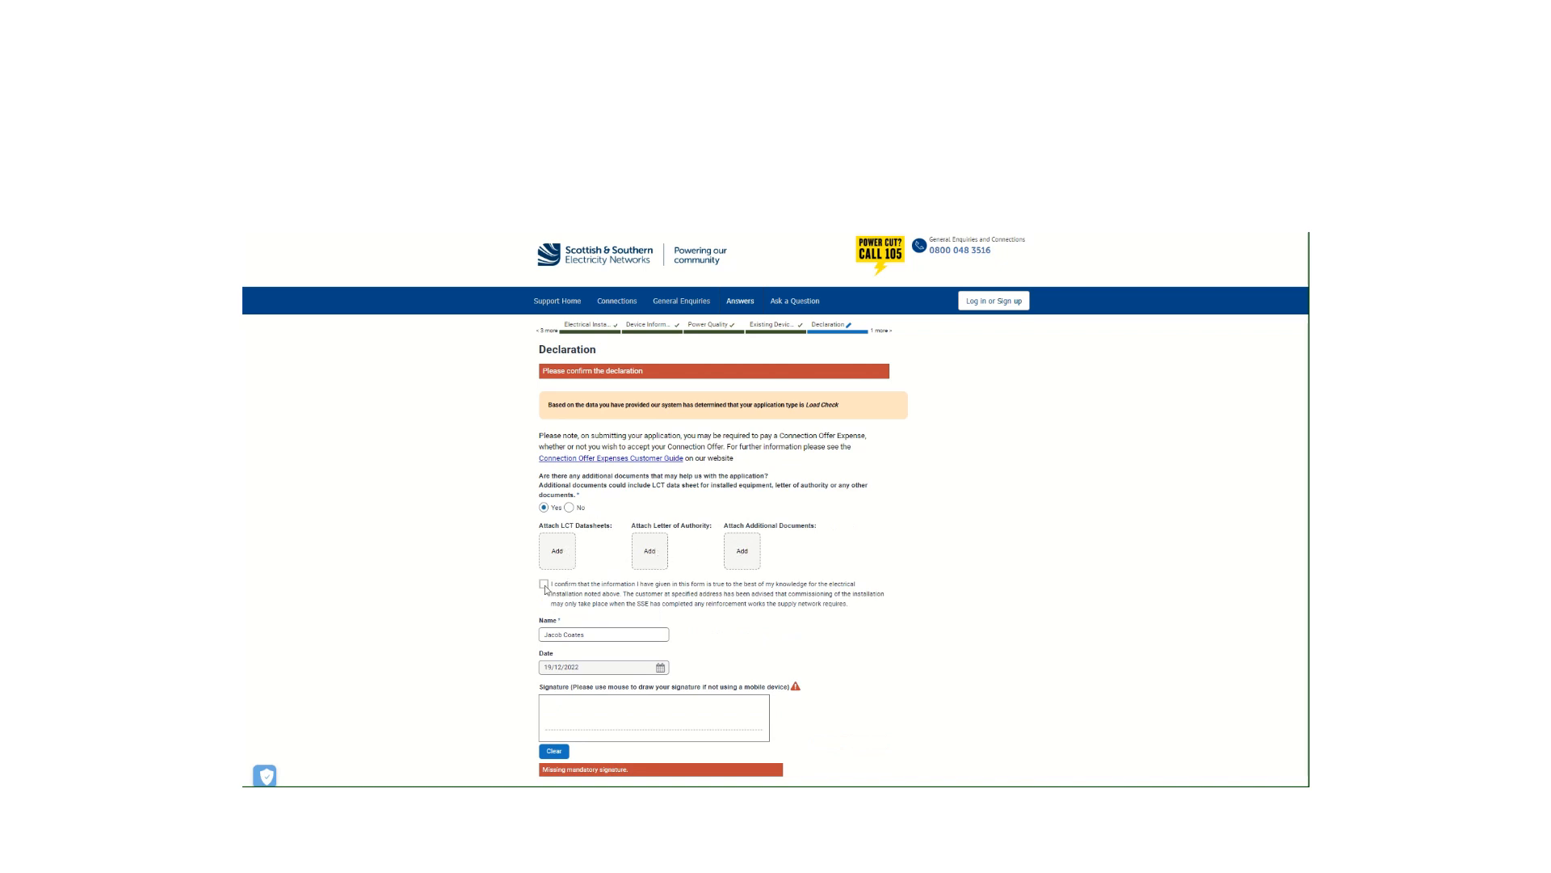
scroll(606, 653, "down", 1)
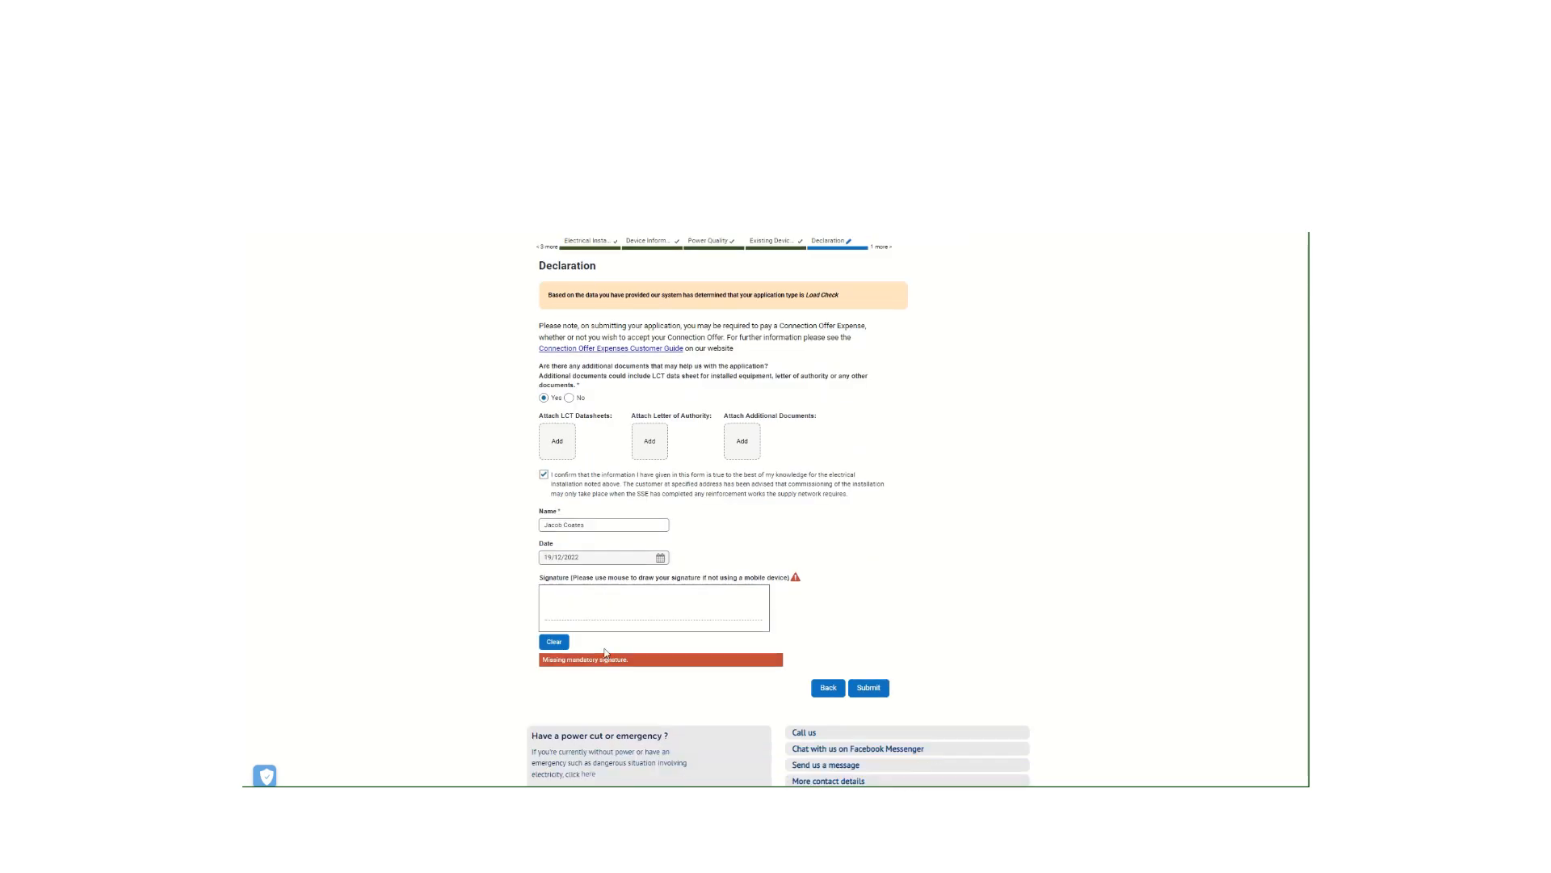
Draw a signature in the declaration's signature box and submit the application.
mouse_move(592, 611)
left_mouse_down()
mouse_move(565, 630)
mouse_move(638, 606)
left_mouse_up()
scroll(935, 604, "up", 1)
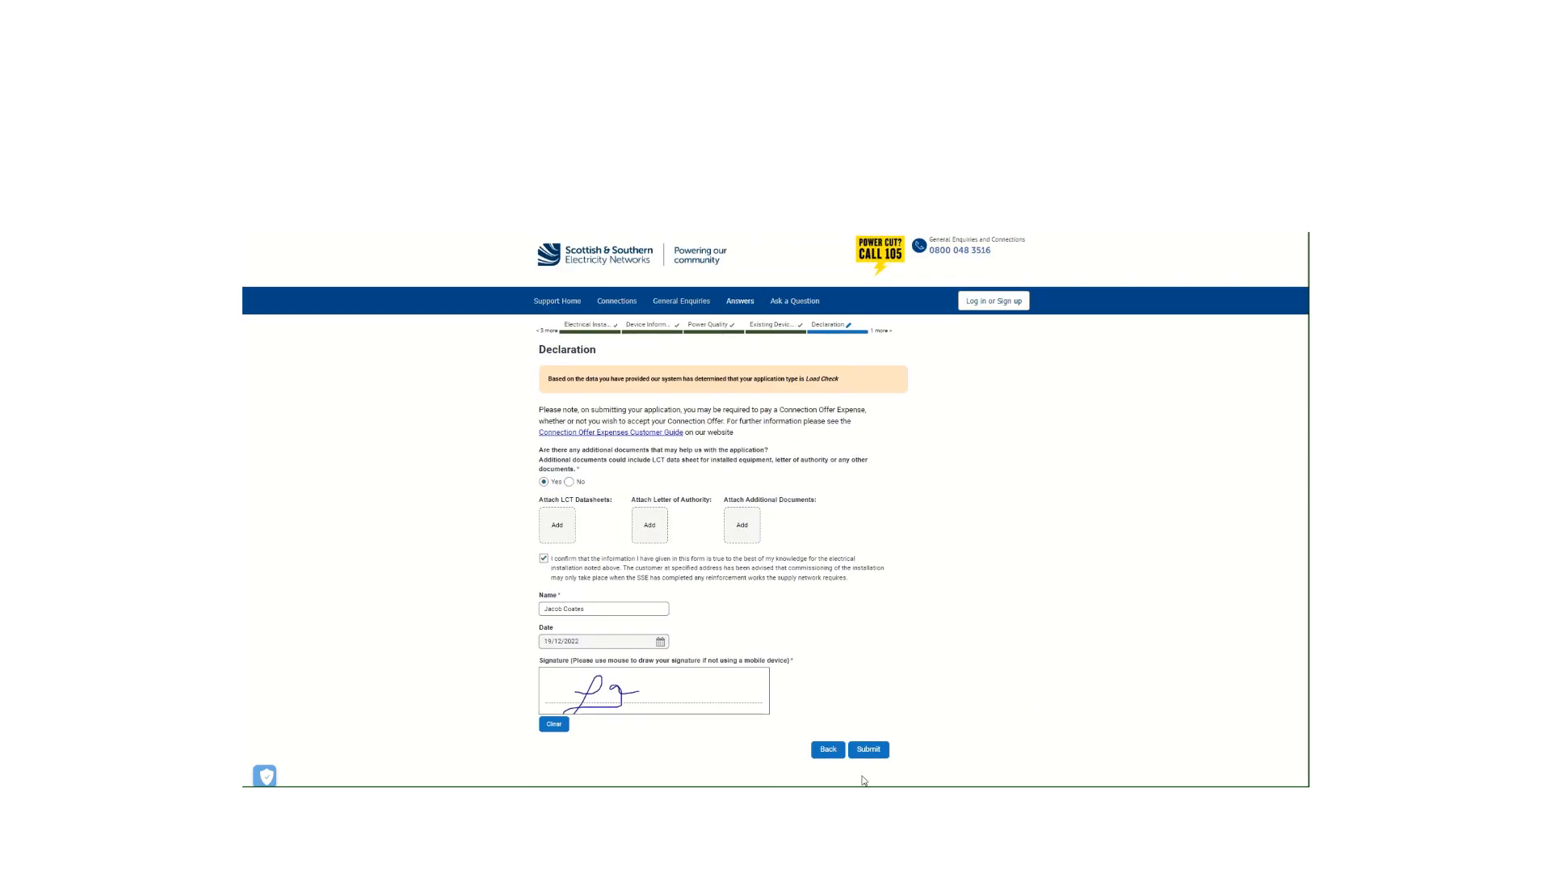
left_click(868, 749)
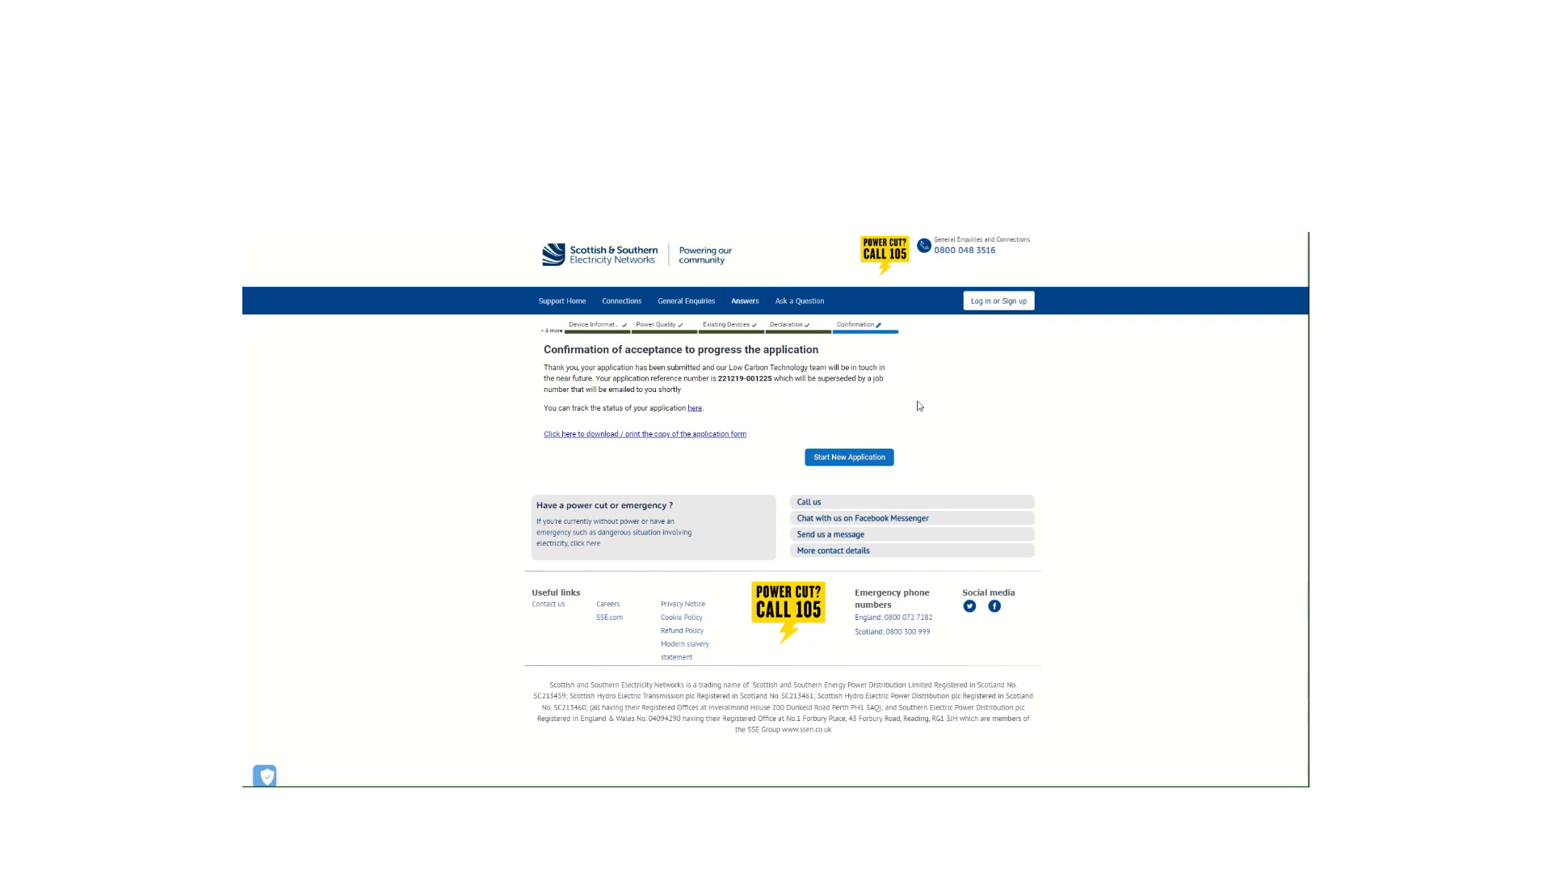
Open the copy of the submitted application form and review its contact, supply, device and declaration details.
left_click(727, 440)
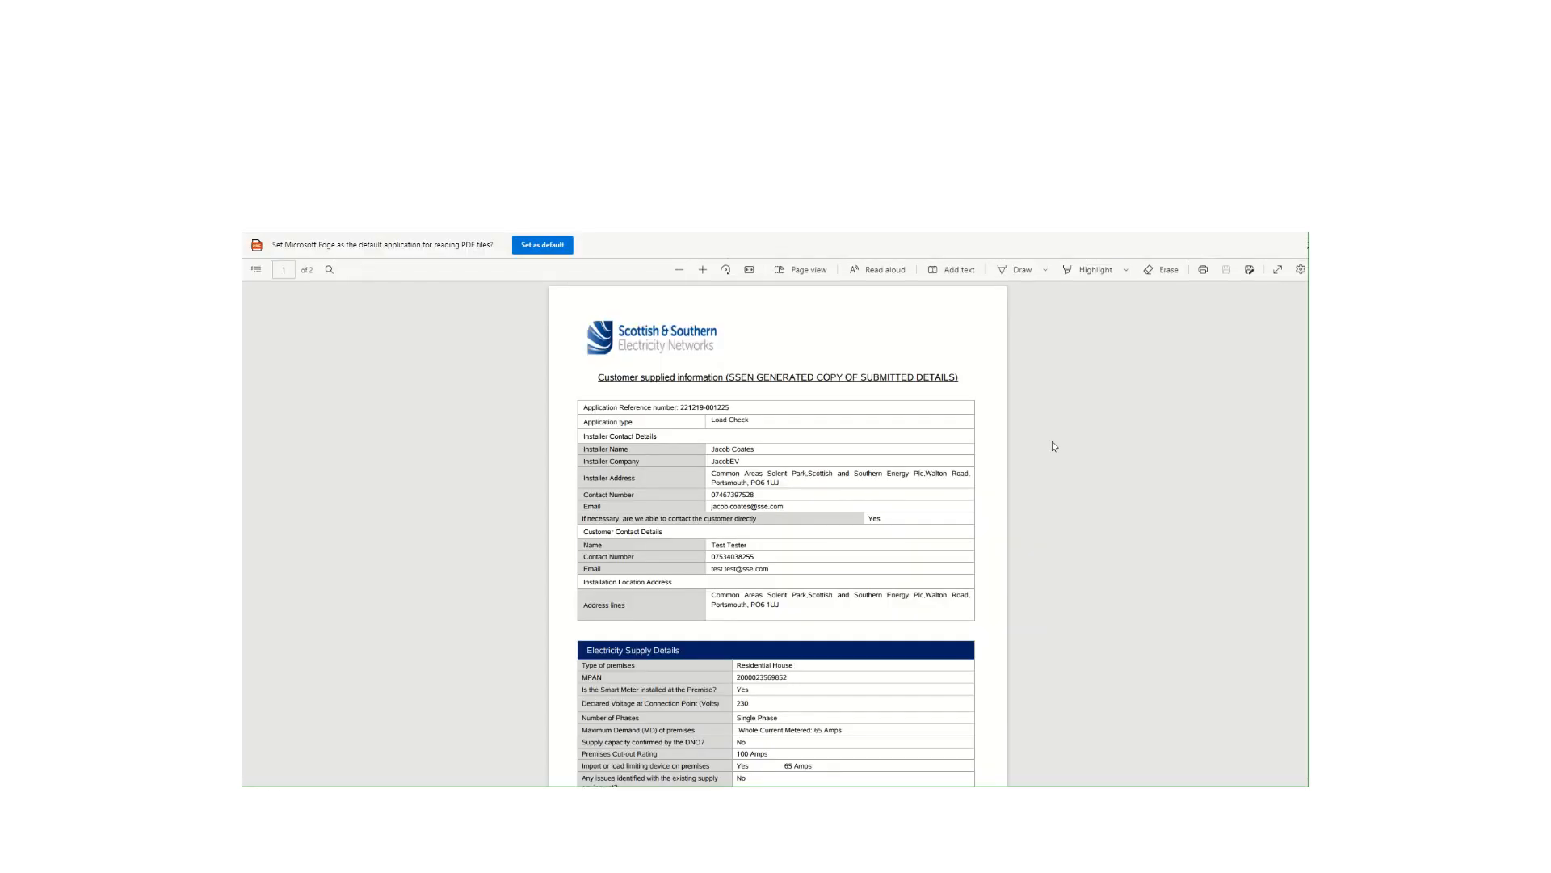
scroll(1048, 437, "down", 5)
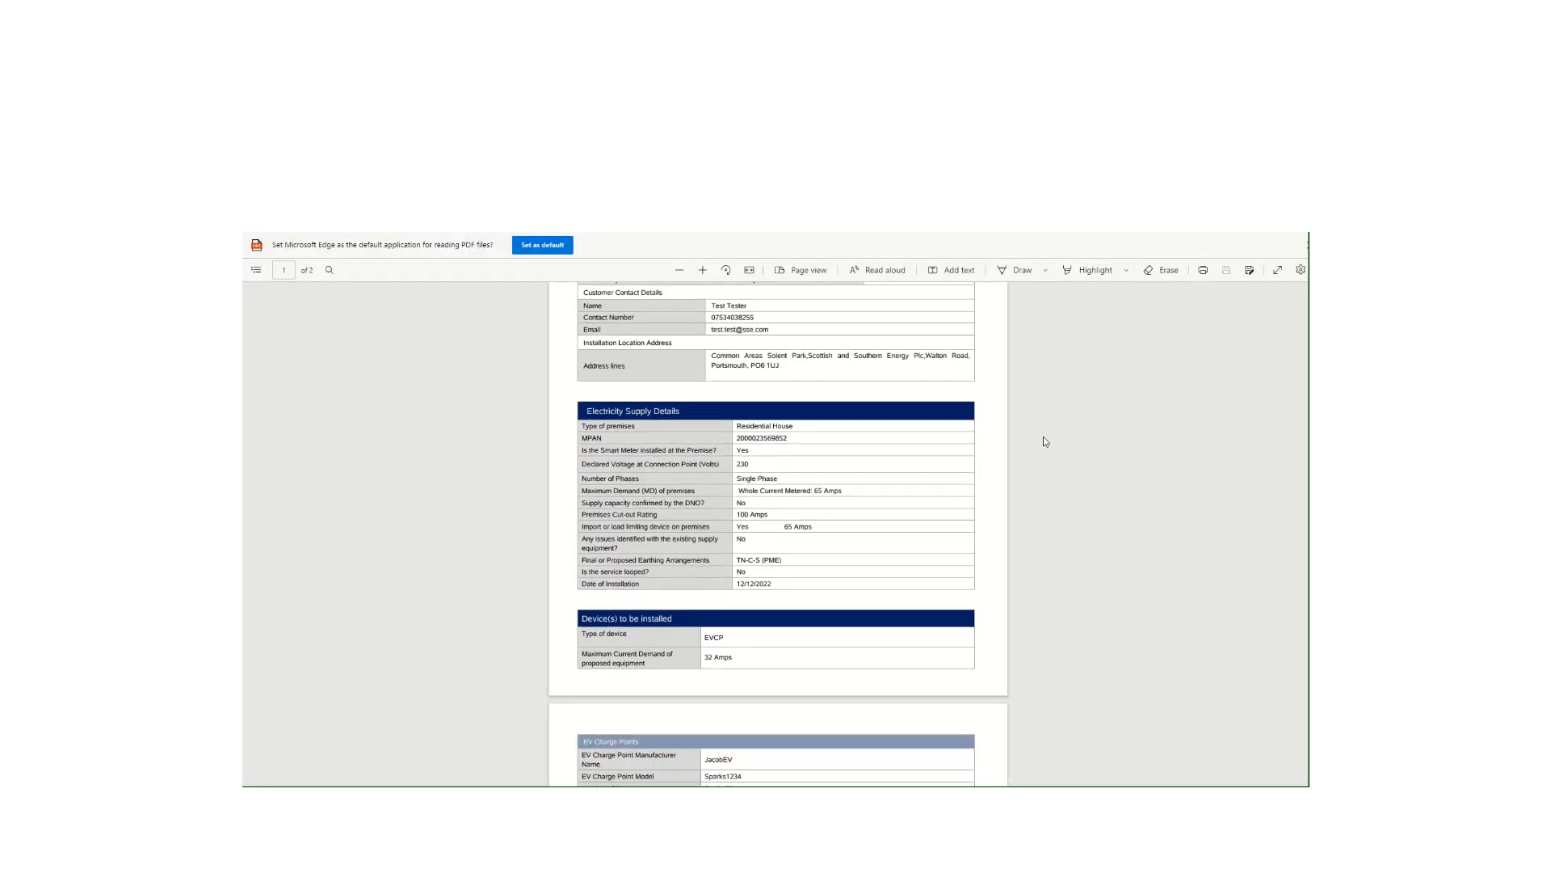
scroll(1048, 437, "down", 3)
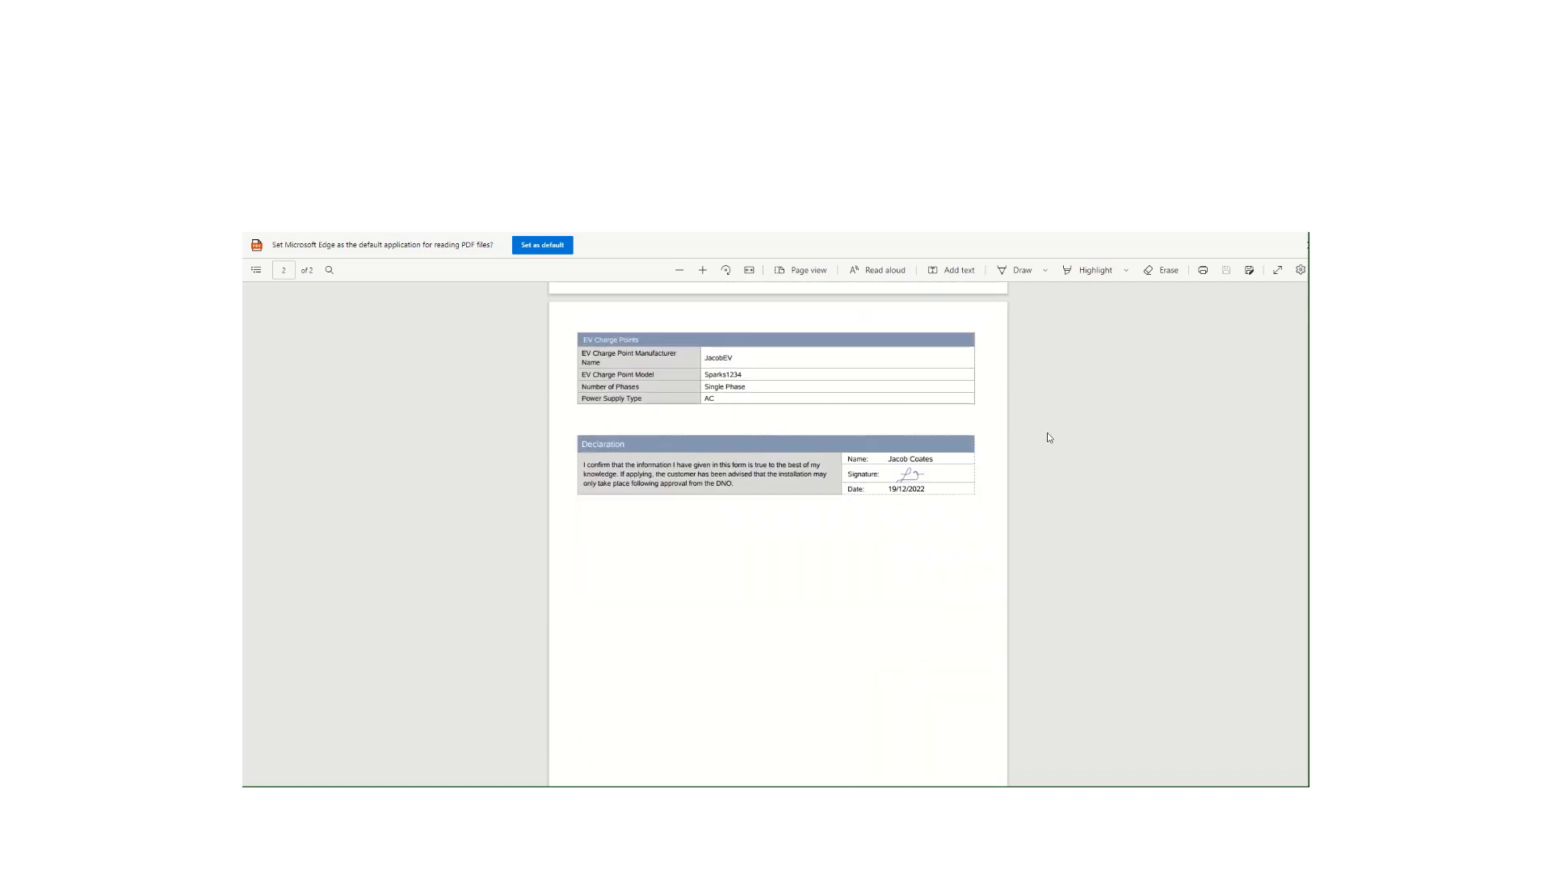
scroll(1048, 437, "up", 3)
scroll(1049, 438, "up", 5)
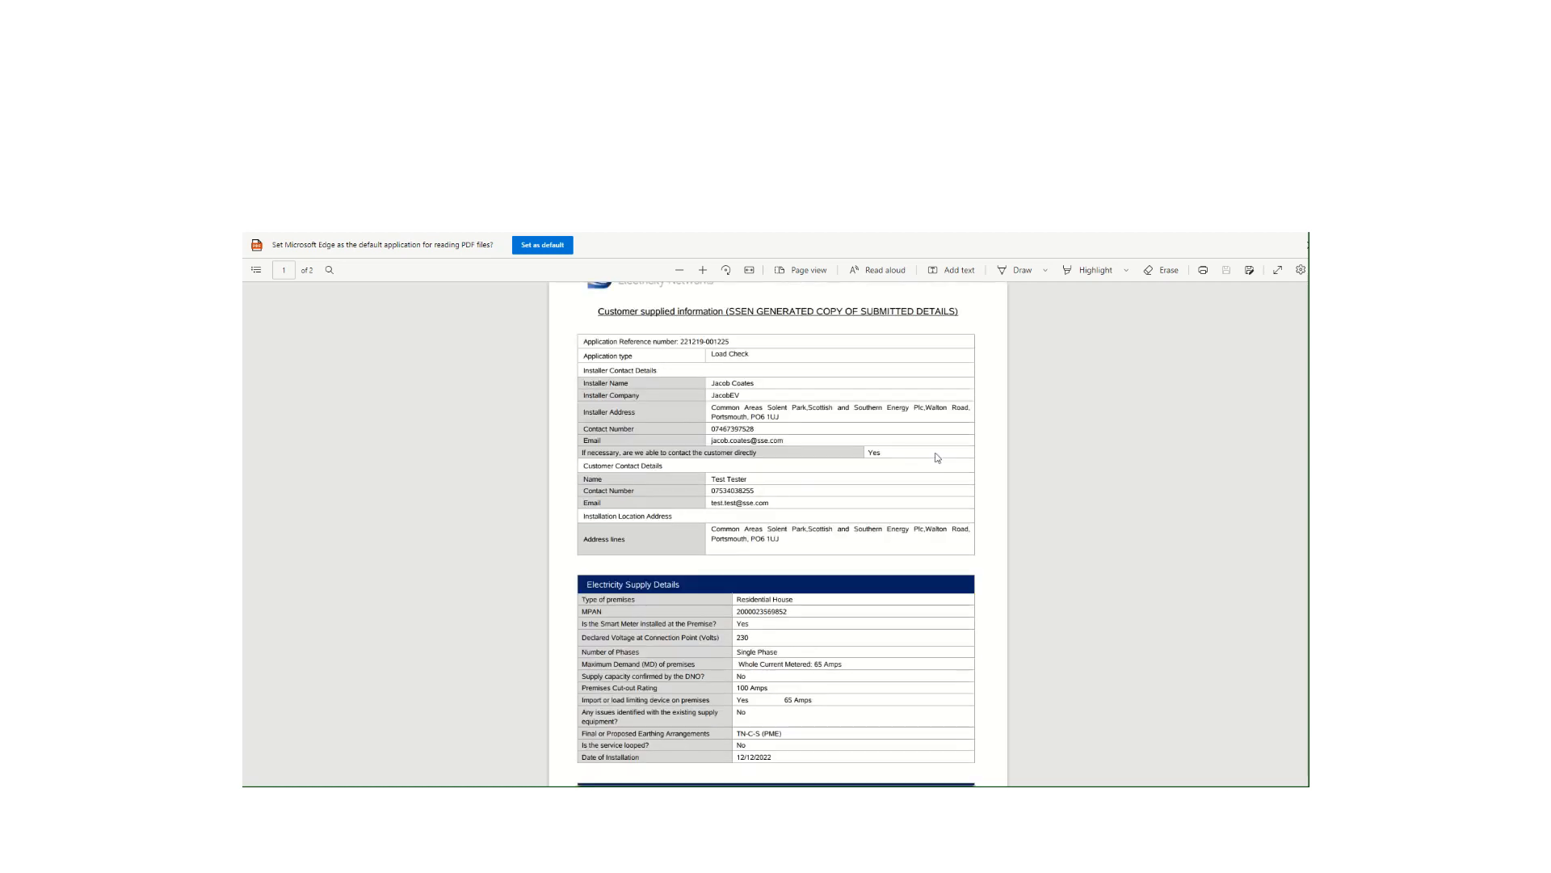
scroll(937, 455, "down", 2)
scroll(940, 457, "down", 2)
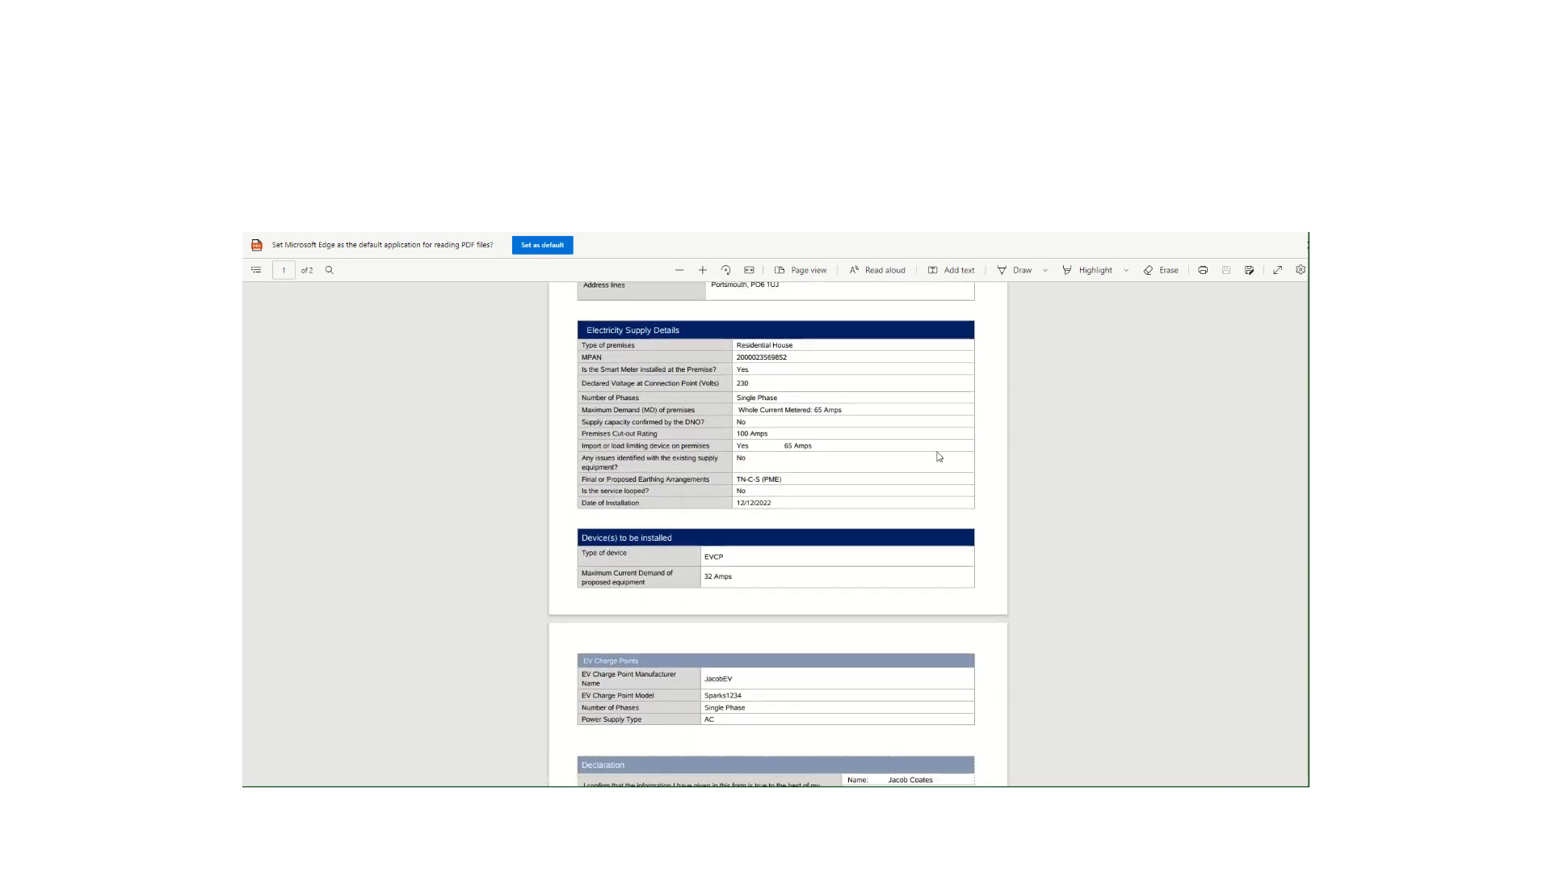
scroll(939, 457, "up", 4)
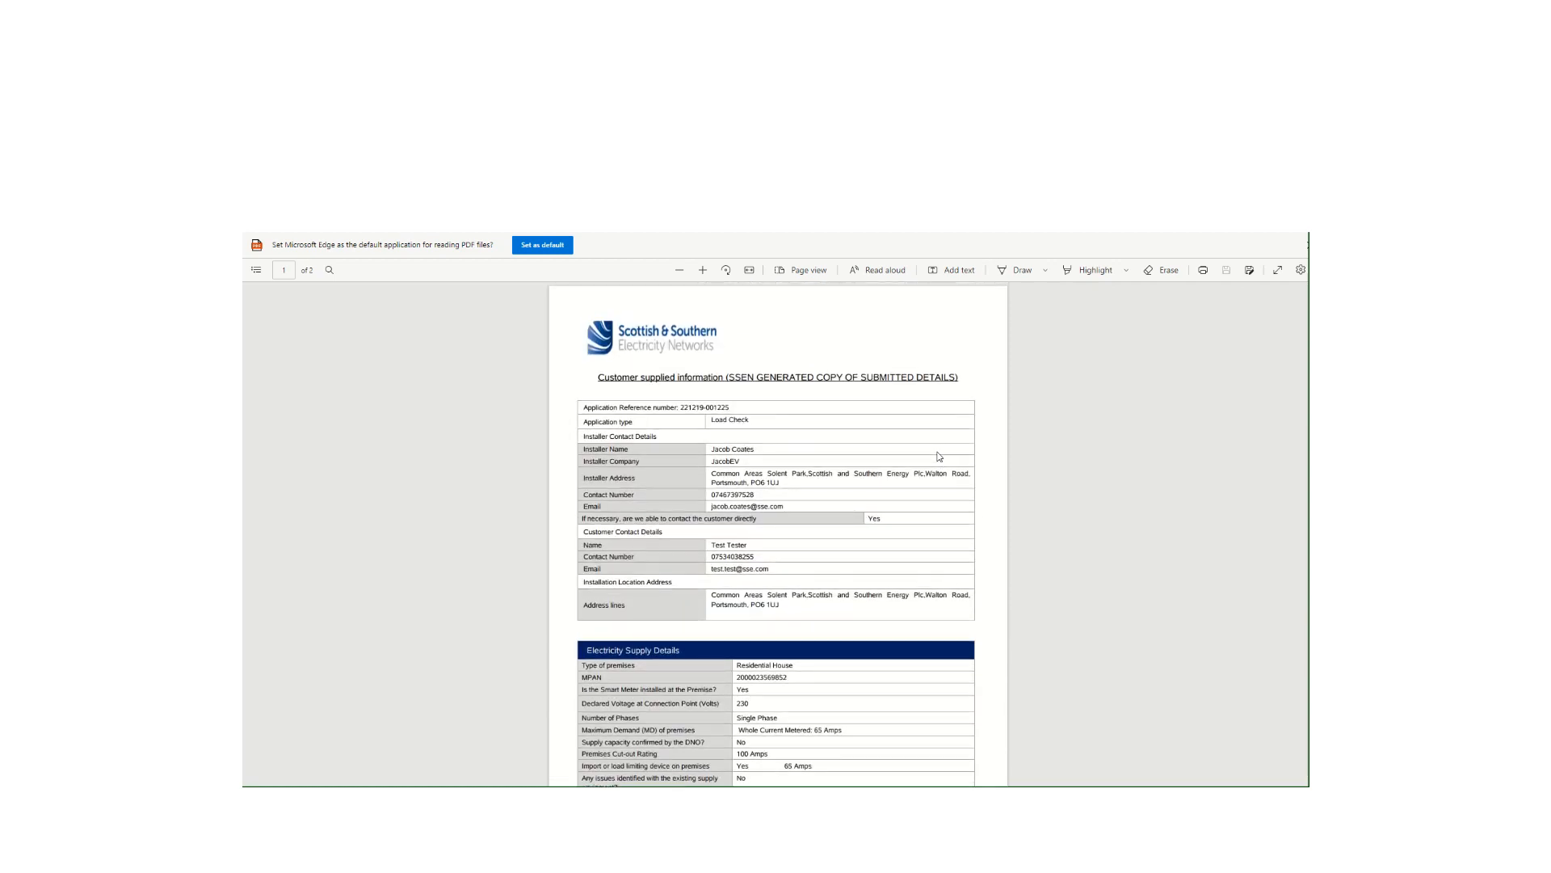